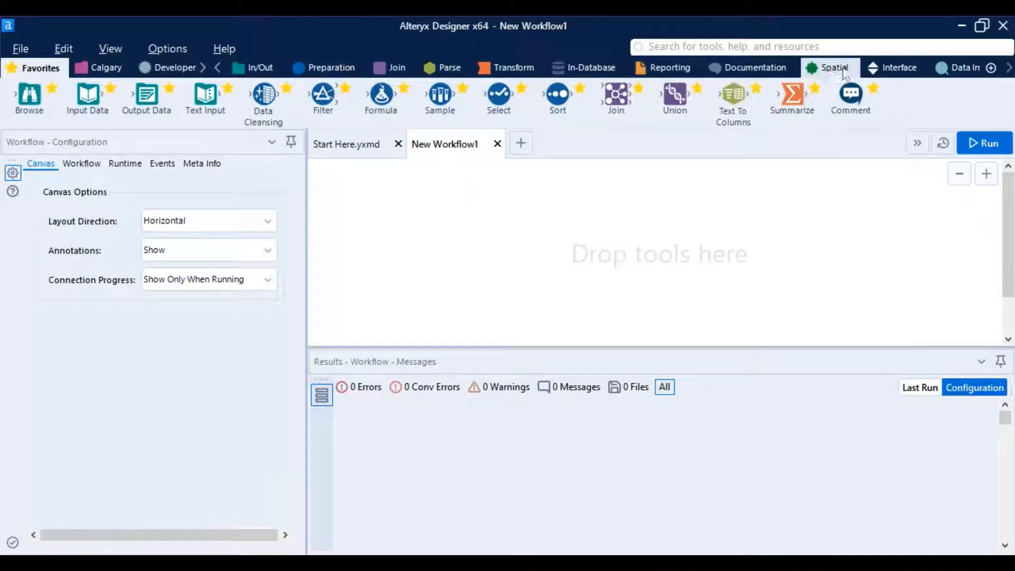
# - Add a Directory tool from the In/Out category to the empty New Workflow1 canvas
pyautogui.click(1011, 68)
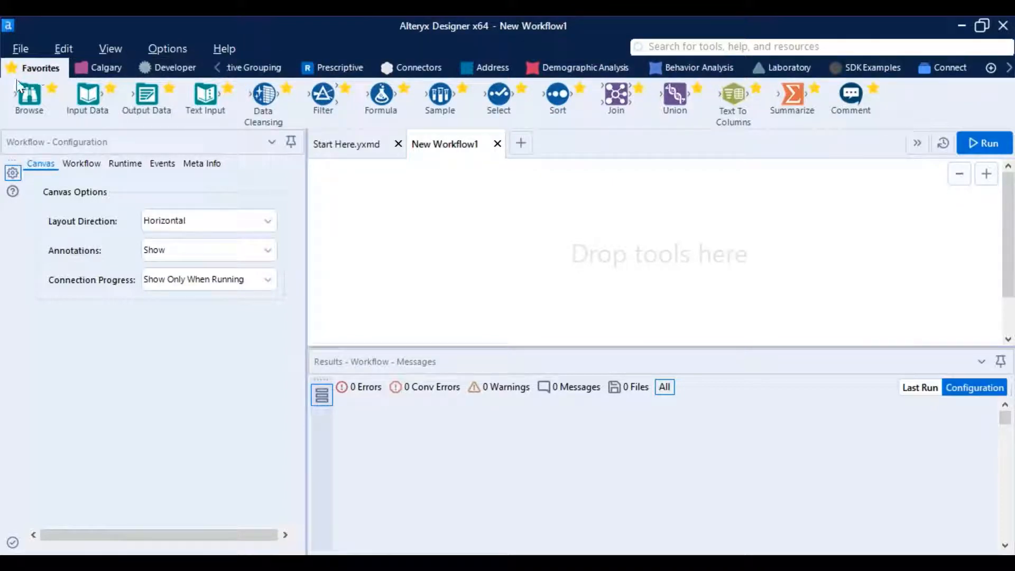
pyautogui.click(217, 69)
pyautogui.click(217, 68)
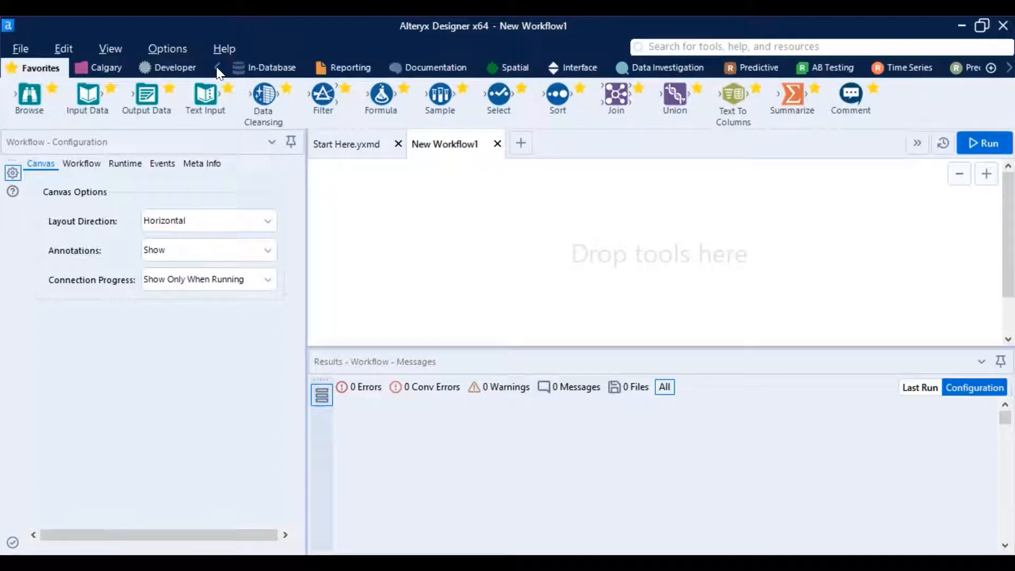
pyautogui.click(249, 67)
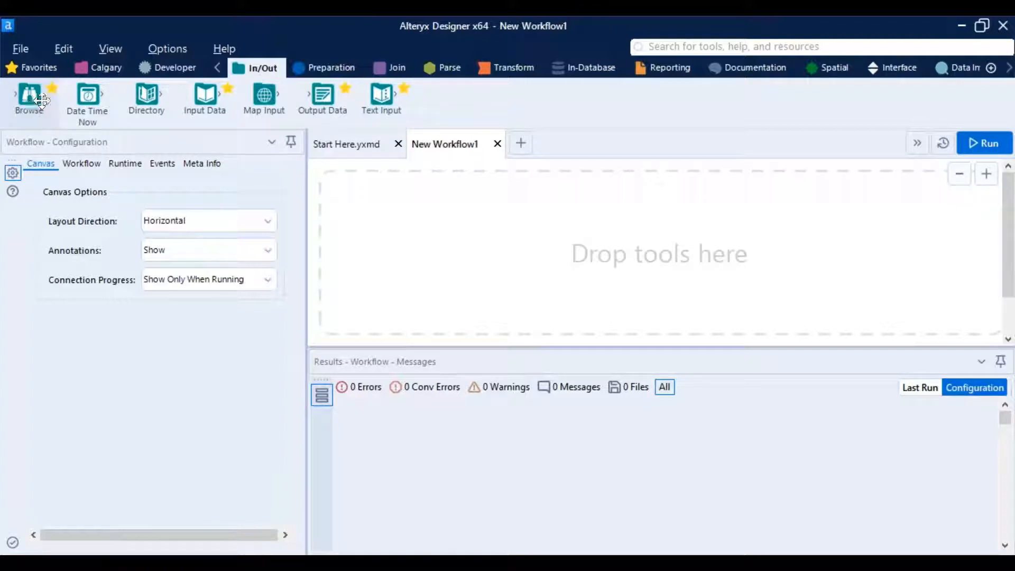
pyautogui.moveTo(141, 100); pyautogui.dragTo(365, 170)
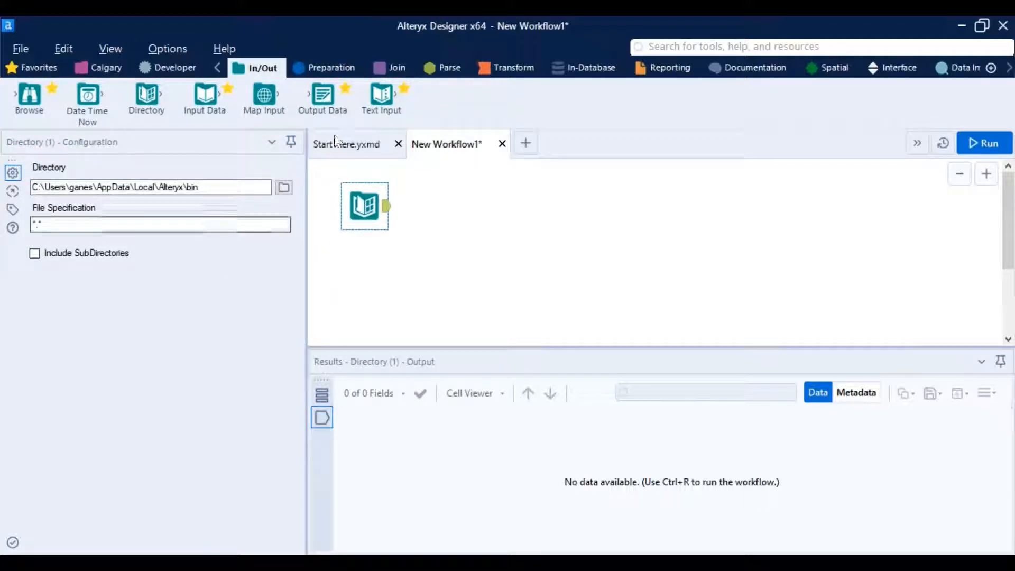
# - Read the Directory tool's online help page on configuring it, close the page and return to Alteryx Designer
pyautogui.click(8, 202)
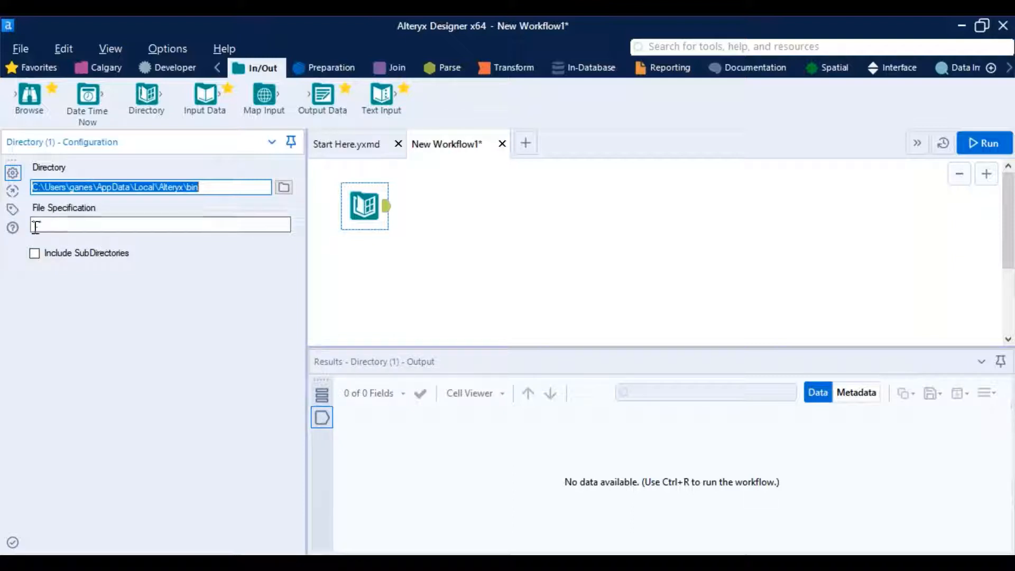
pyautogui.click(12, 227)
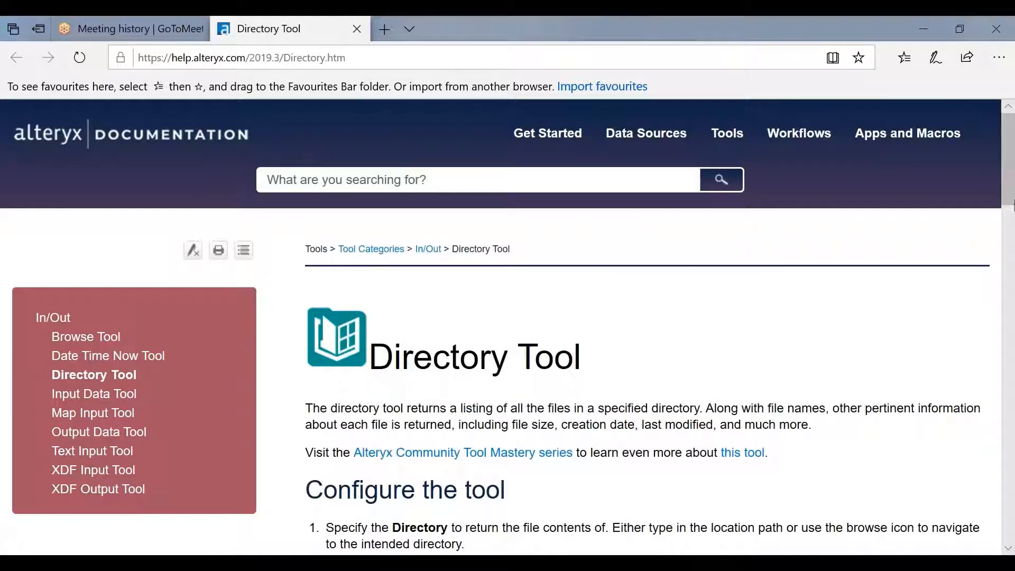
pyautogui.moveTo(1012, 205)
pyautogui.mouseDown()
pyautogui.moveTo(1013, 484)
pyautogui.moveTo(1013, 226)
pyautogui.mouseUp()
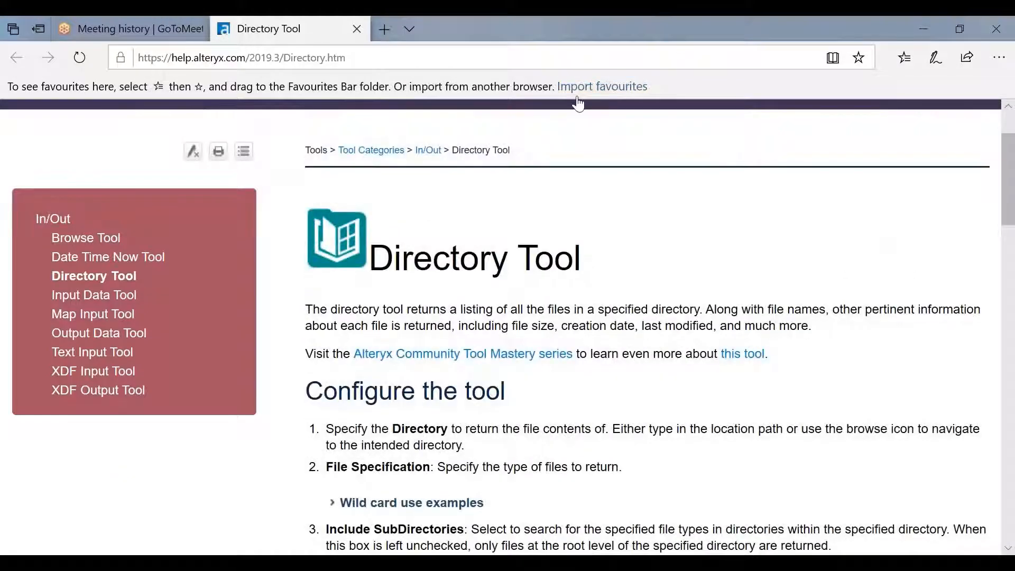
pyautogui.click(357, 29)
pyautogui.hotkey('alt', 'Tab')
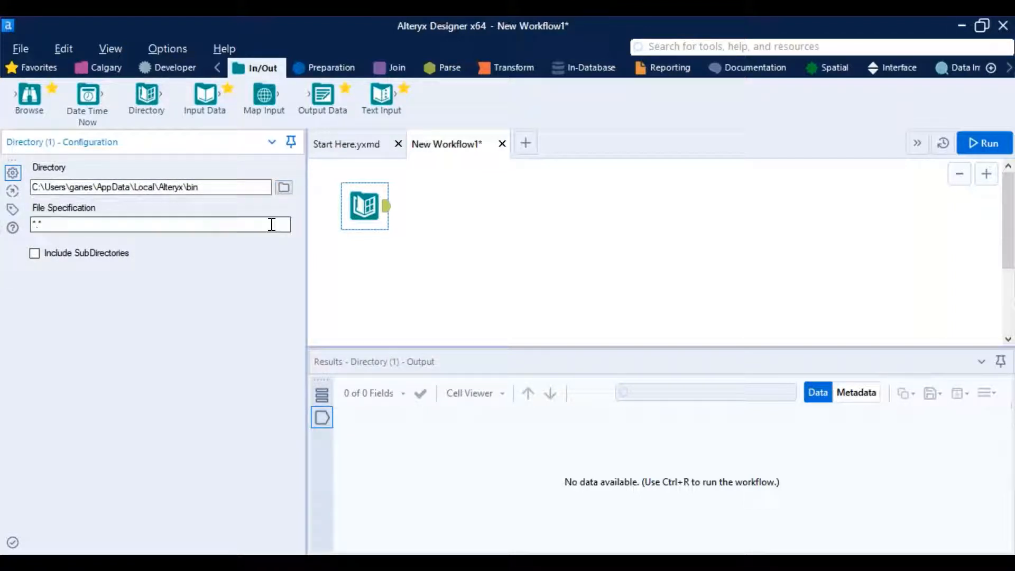
# - Add a Formula tool connected to the Directory tool's output and move it closer to the Directory tool
pyautogui.click(319, 66)
pyautogui.moveTo(200, 100); pyautogui.dragTo(469, 206)
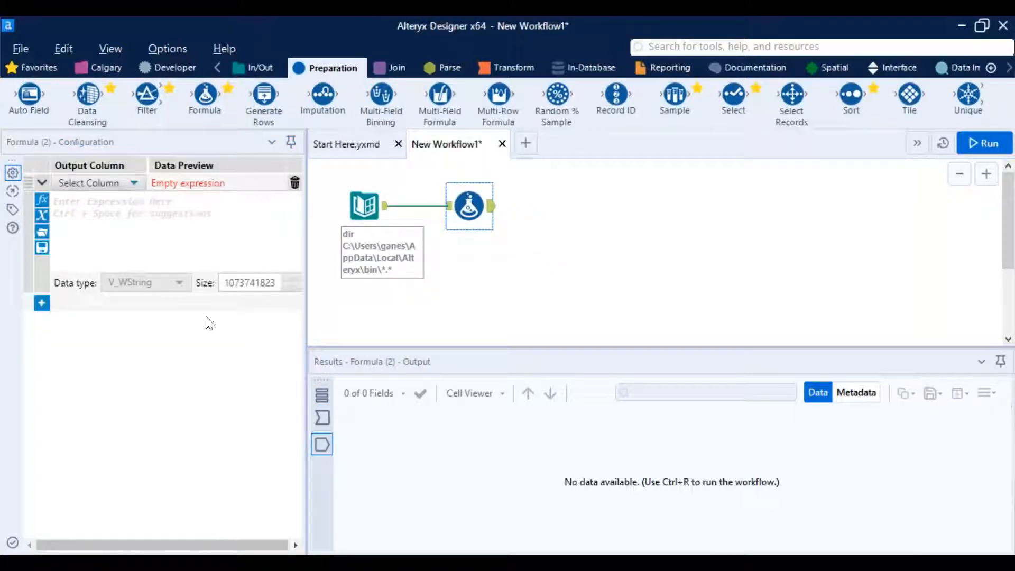
pyautogui.click(364, 205)
pyautogui.click(469, 205)
pyautogui.moveTo(461, 211); pyautogui.dragTo(432, 211)
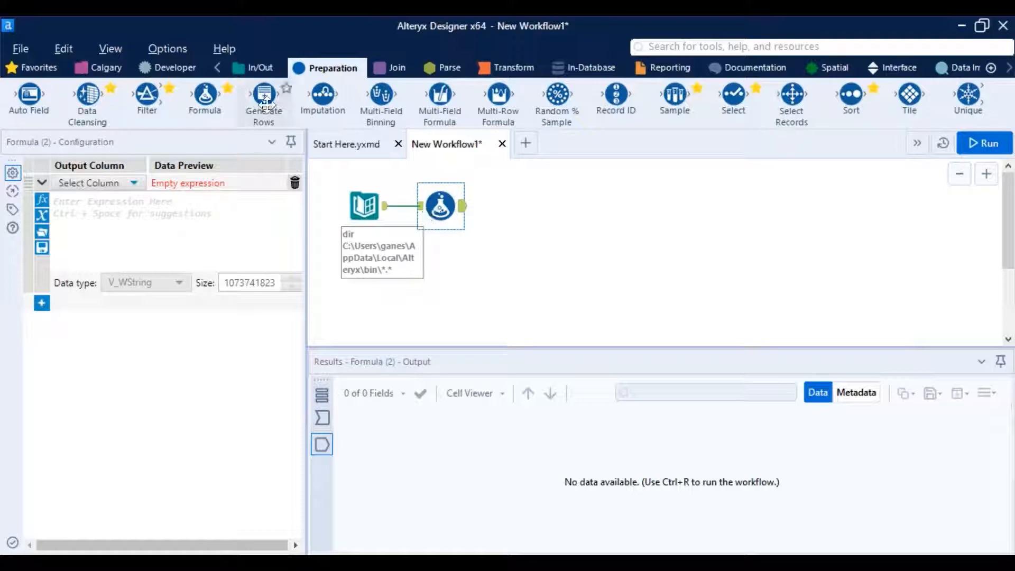
# - Connect a Generate Rows tool after the Formula tool and view its messages, input and output results
pyautogui.moveTo(264, 95); pyautogui.dragTo(485, 206)
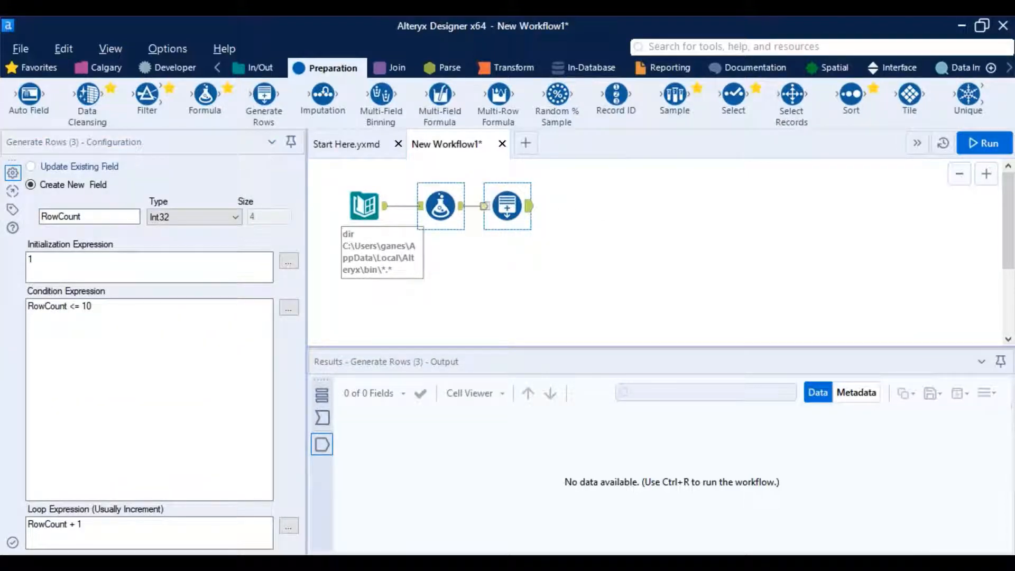
pyautogui.click(500, 211)
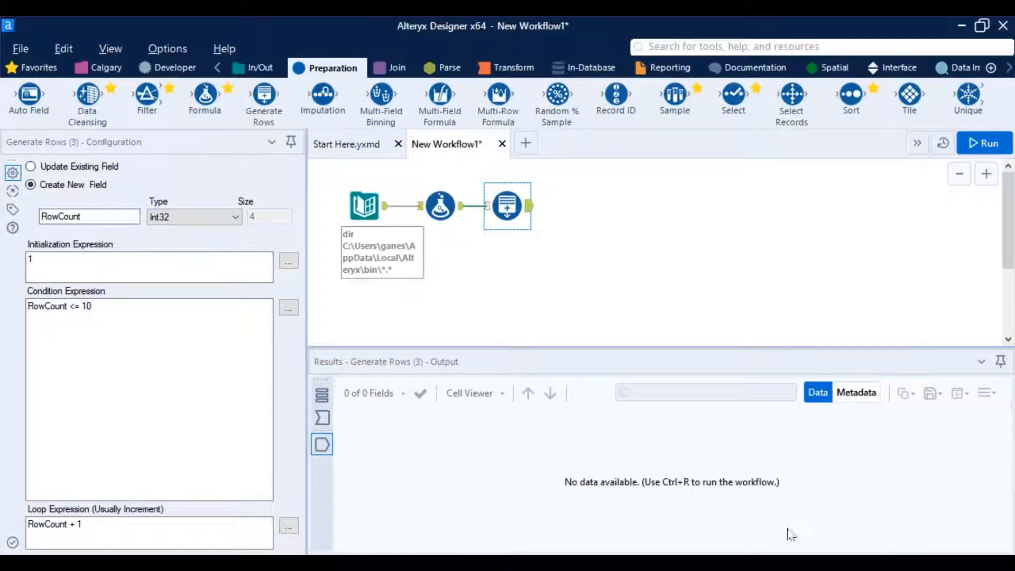
pyautogui.click(321, 418)
pyautogui.click(321, 396)
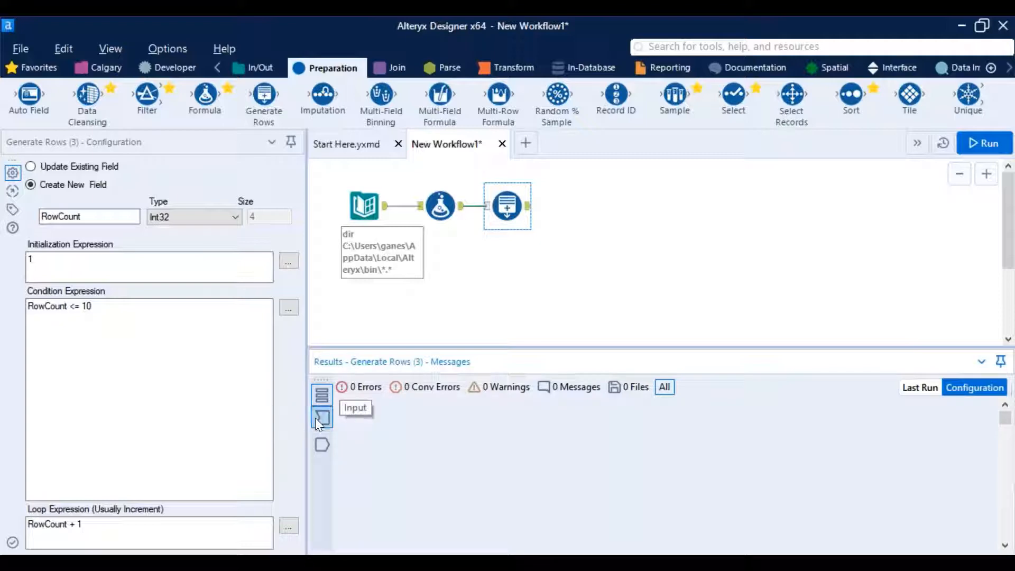
pyautogui.click(315, 417)
pyautogui.click(316, 444)
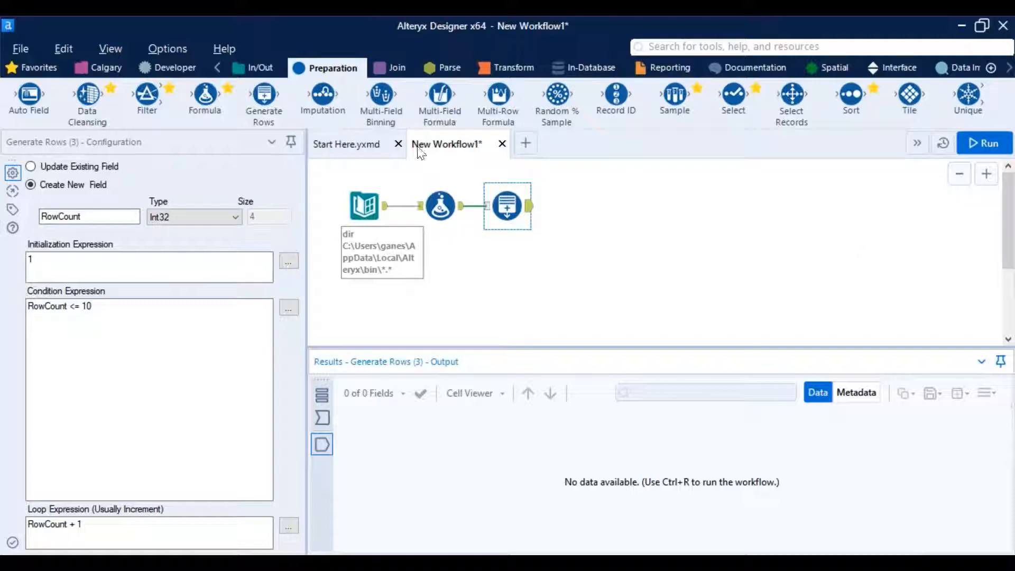
# - Open the sample workflow for combining two spreadsheets containing customer data from Start Here.yxmd and view its tool chain
pyautogui.click(348, 146)
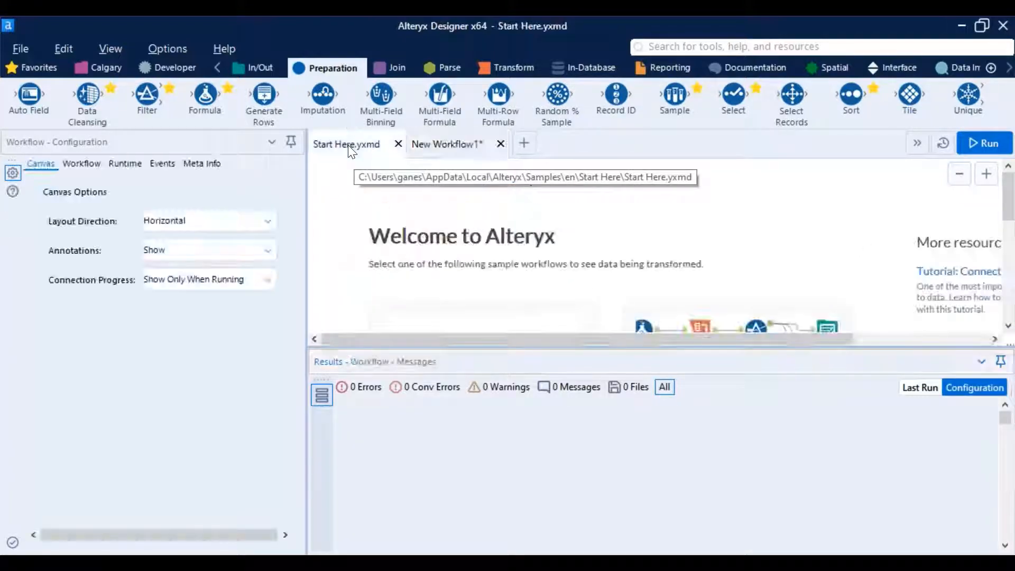
pyautogui.moveTo(1010, 211); pyautogui.dragTo(1011, 272)
pyautogui.click(484, 292)
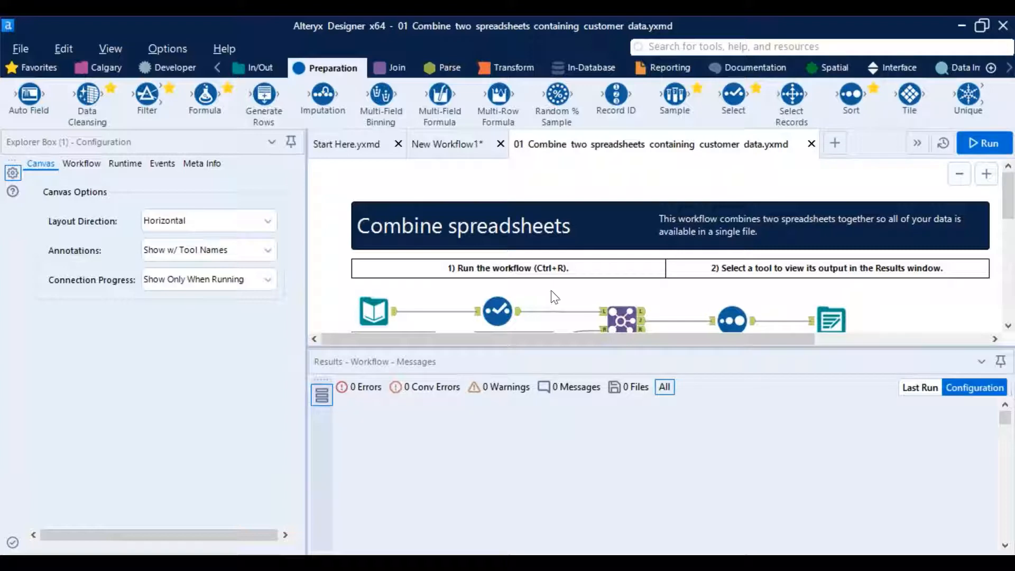
pyautogui.moveTo(1010, 182)
pyautogui.mouseDown()
pyautogui.moveTo(1010, 273)
pyautogui.moveTo(1009, 206)
pyautogui.mouseUp()
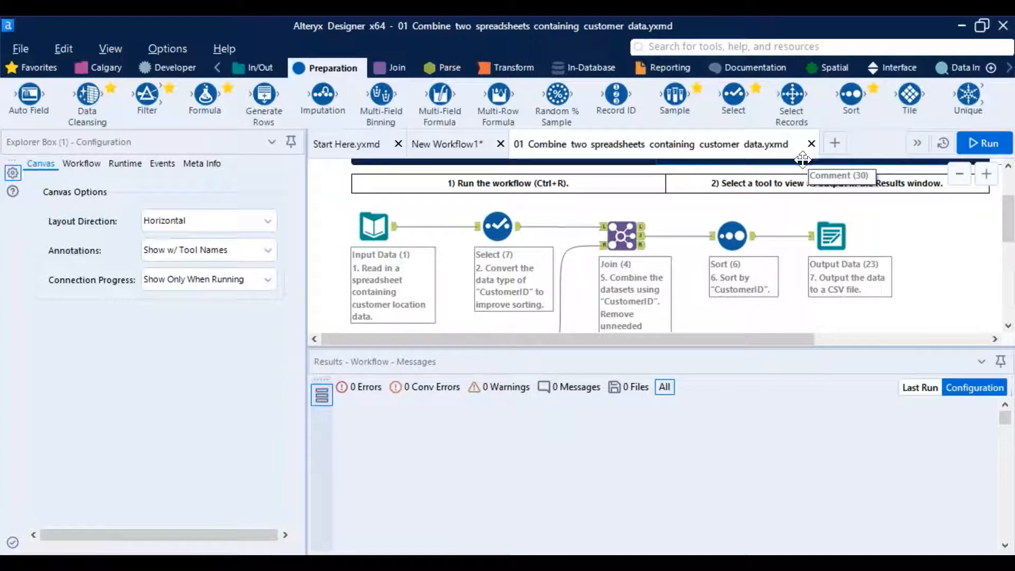
# - Look through the tools in the Developer, Calgary and In/Out categories
pyautogui.click(144, 74)
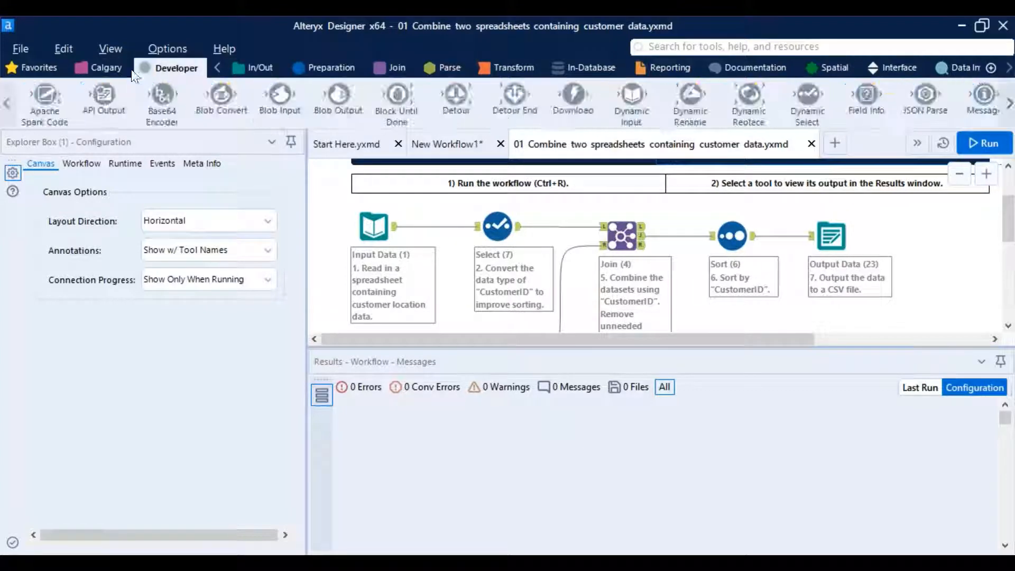
pyautogui.click(111, 69)
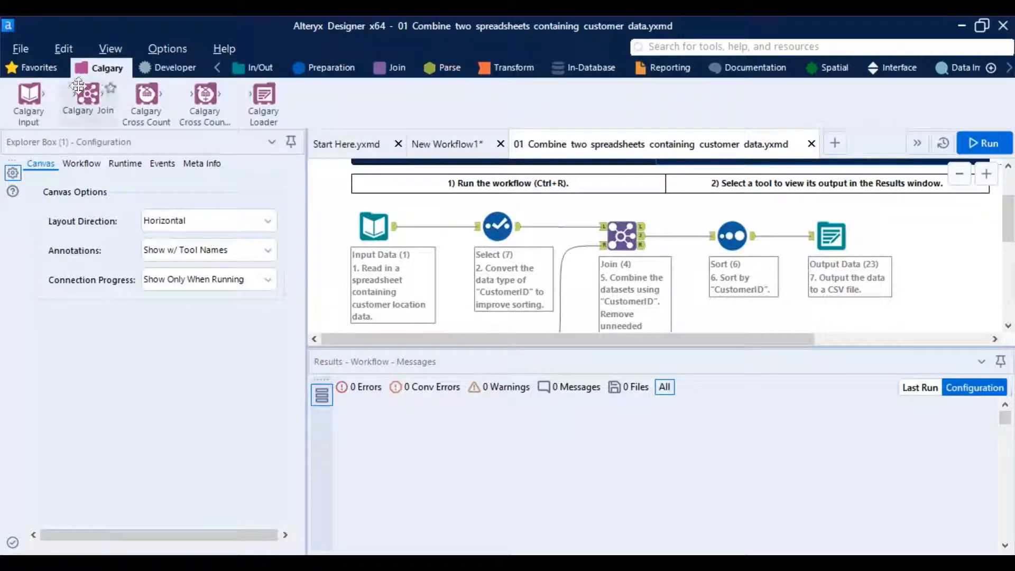
pyautogui.click(179, 72)
pyautogui.click(256, 68)
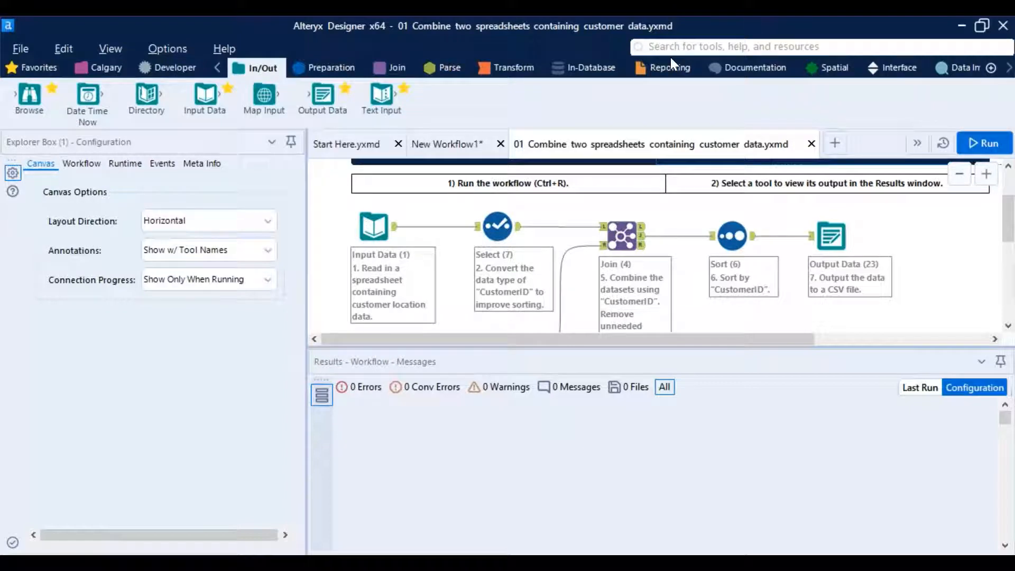
# - Search the tools, help and resources for "tile", look over the suggestions and dismiss them
pyautogui.click(732, 47)
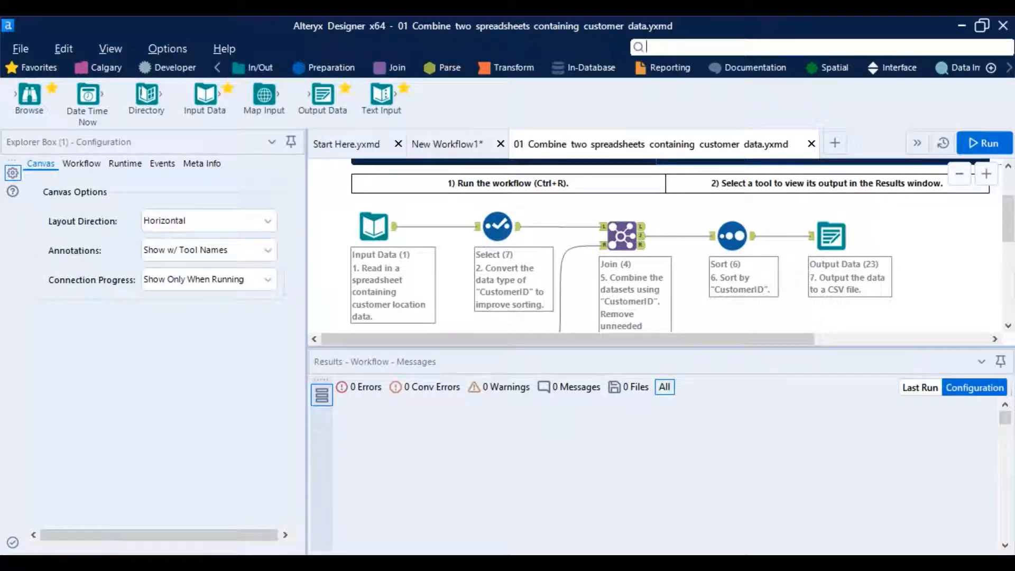
pyautogui.write('tile')
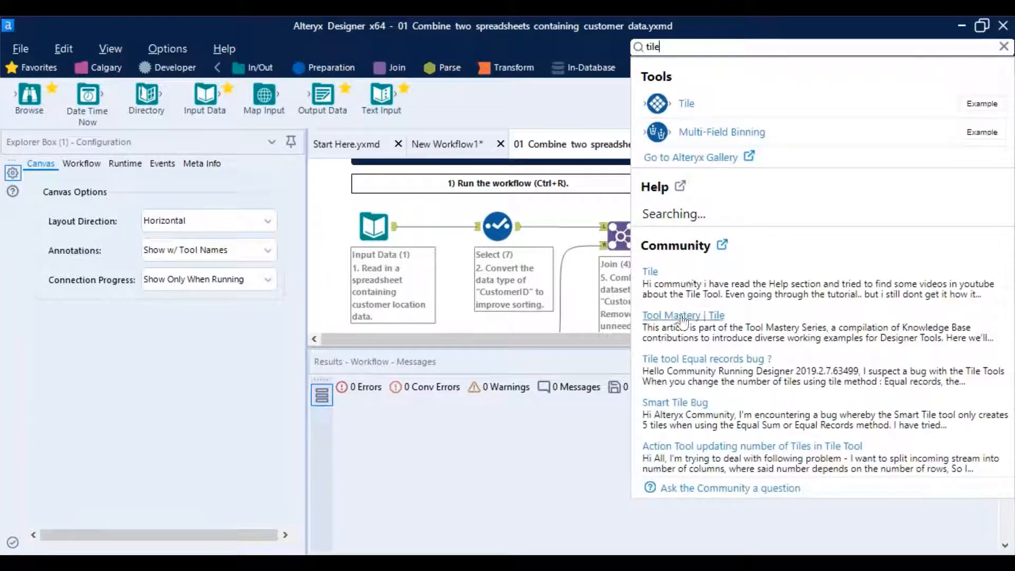
pyautogui.click(524, 325)
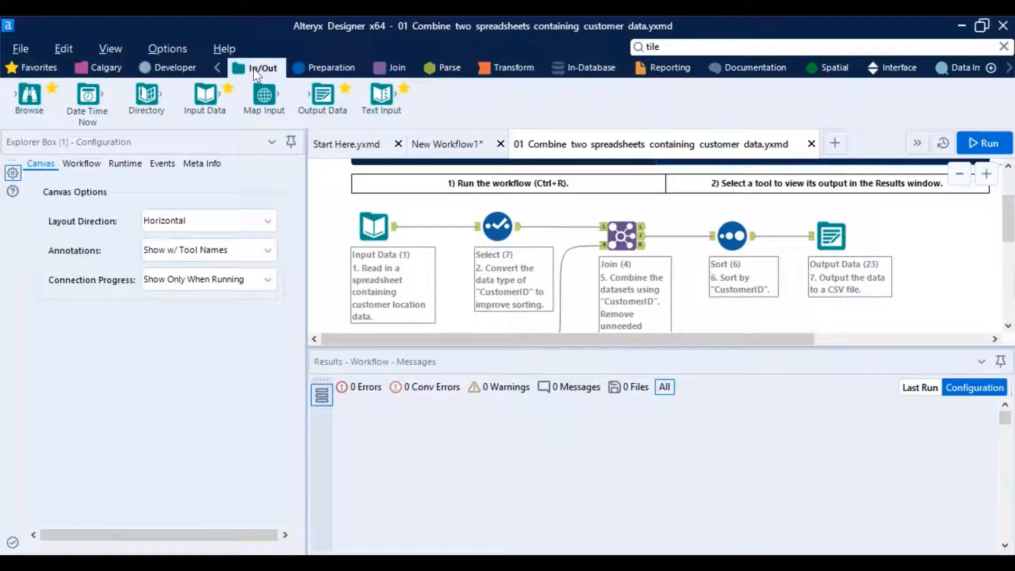
# - Examine the tools in each category from Preparation, Join, Parse and Transform through In-Database, Reporting, Documentation, Spatial and Interface
pyautogui.click(316, 67)
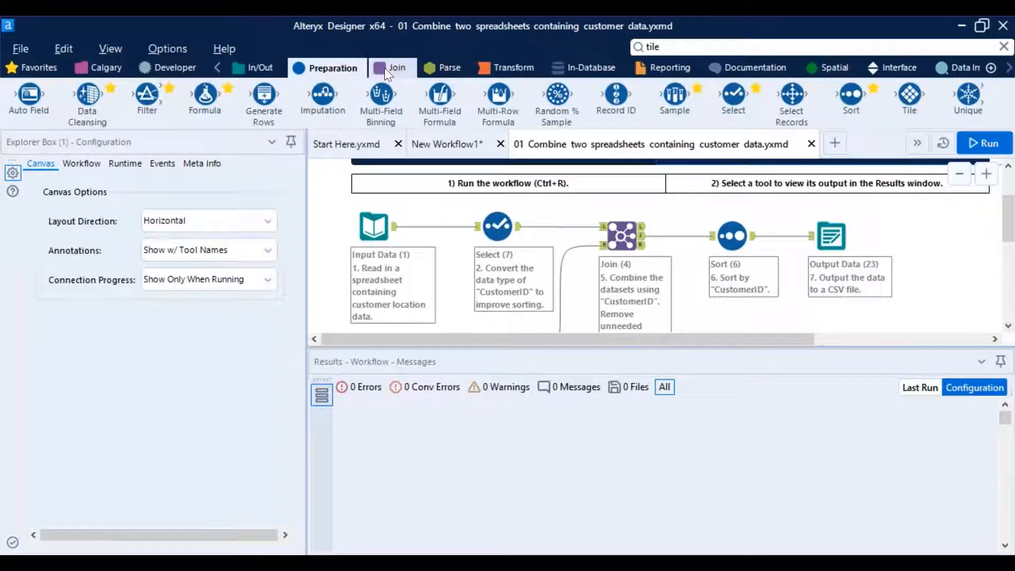
pyautogui.click(385, 68)
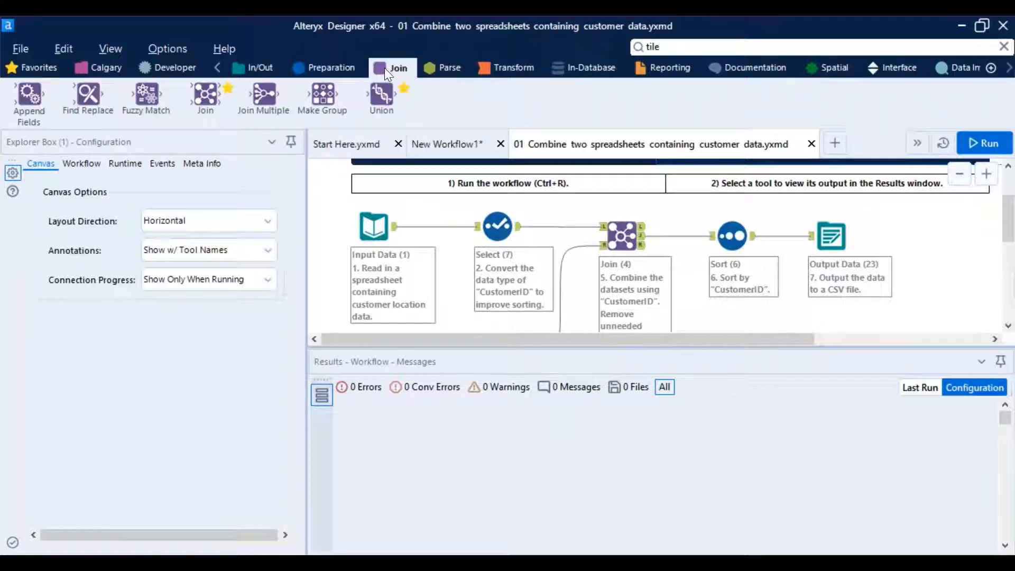
pyautogui.click(445, 68)
pyautogui.click(511, 67)
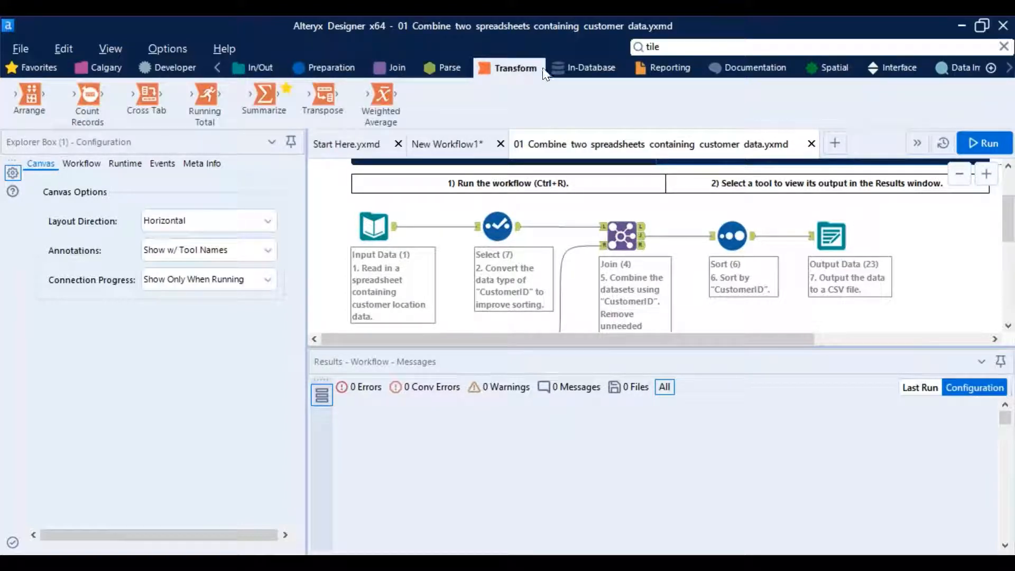
pyautogui.click(583, 68)
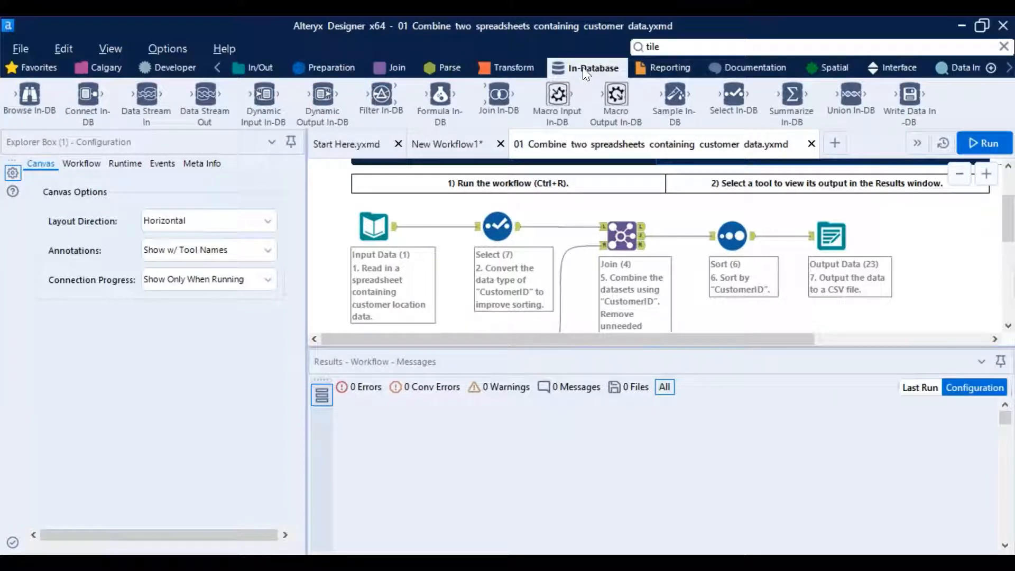
pyautogui.click(661, 66)
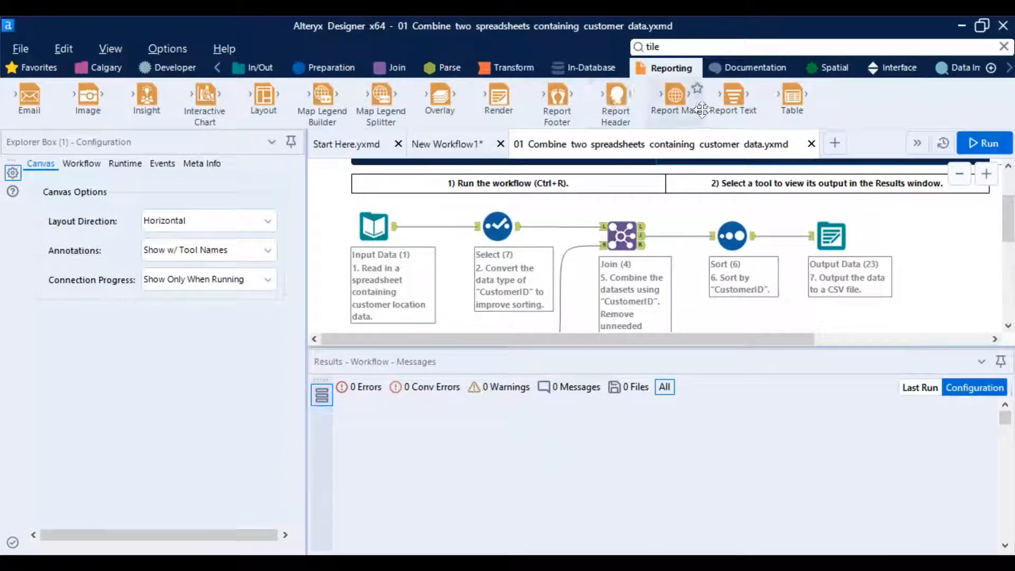
pyautogui.click(742, 72)
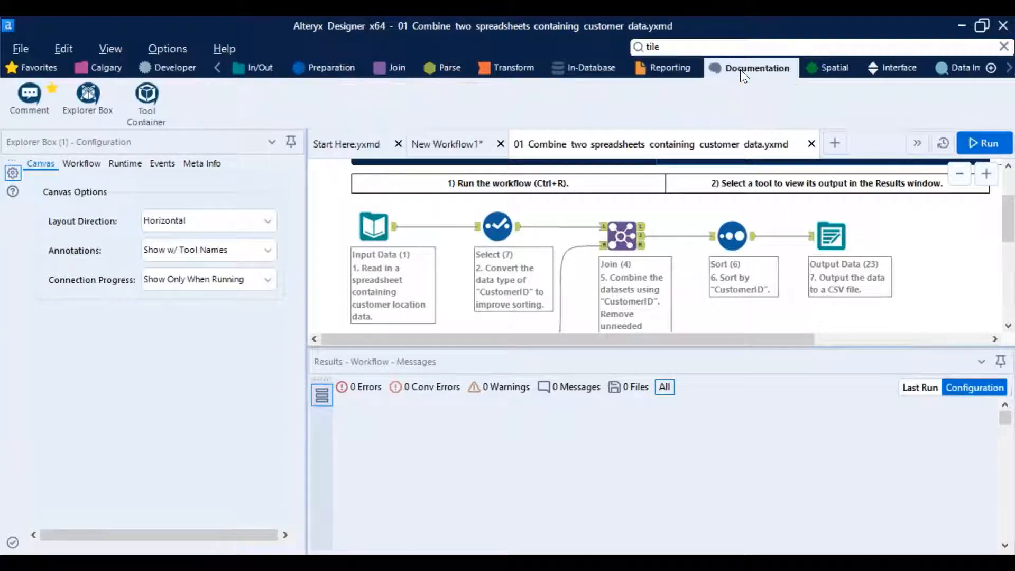
pyautogui.click(835, 70)
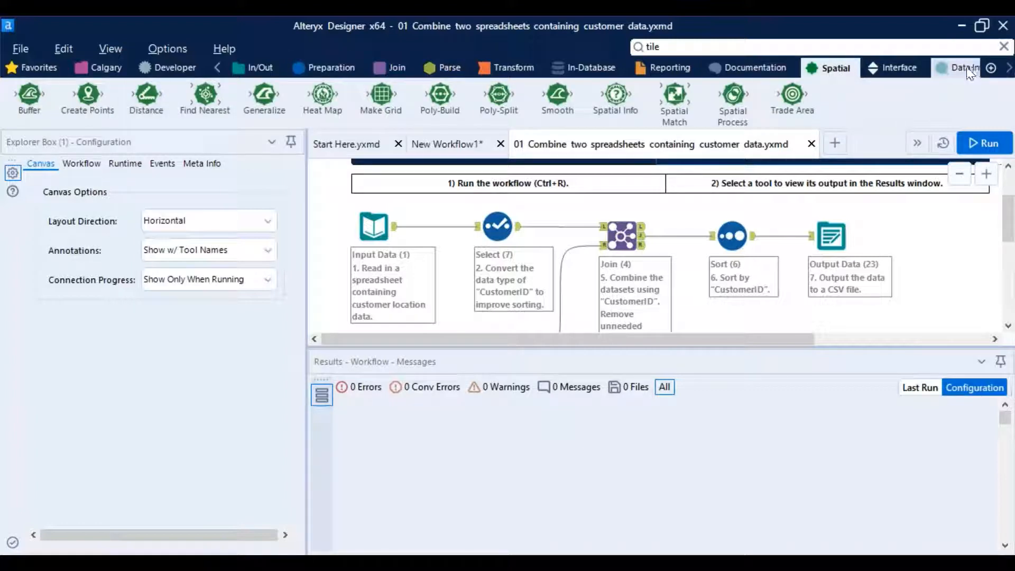
pyautogui.click(902, 68)
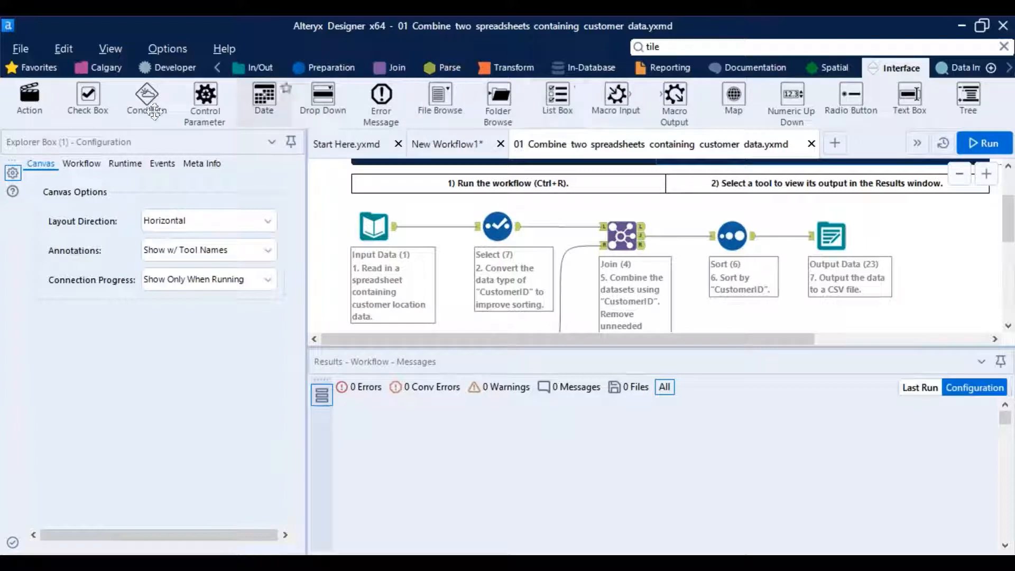
# - Look through the tools in the Data Investigation, Predictive, AB Testing and Time Series categories
pyautogui.click(1010, 74)
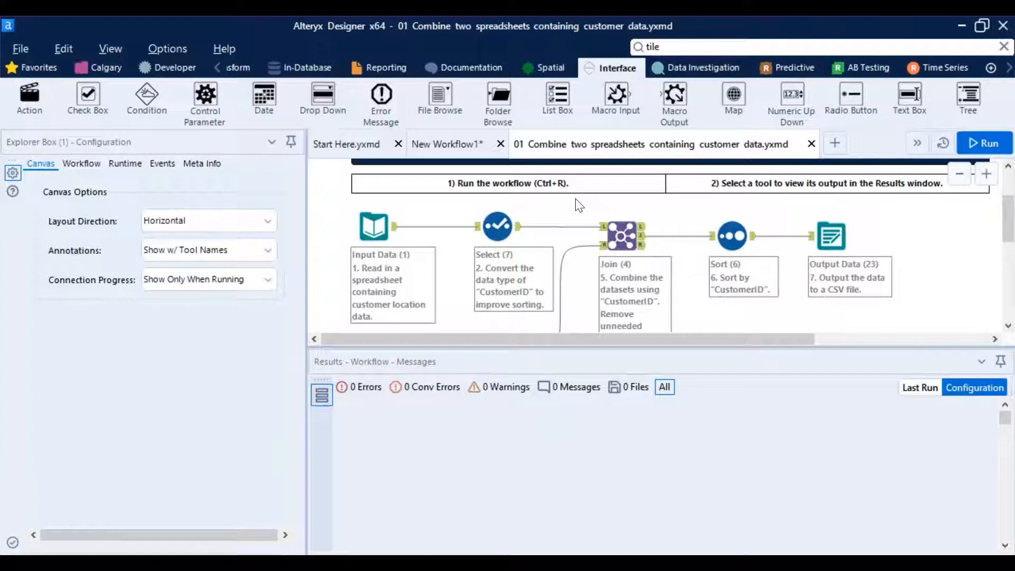
pyautogui.click(696, 65)
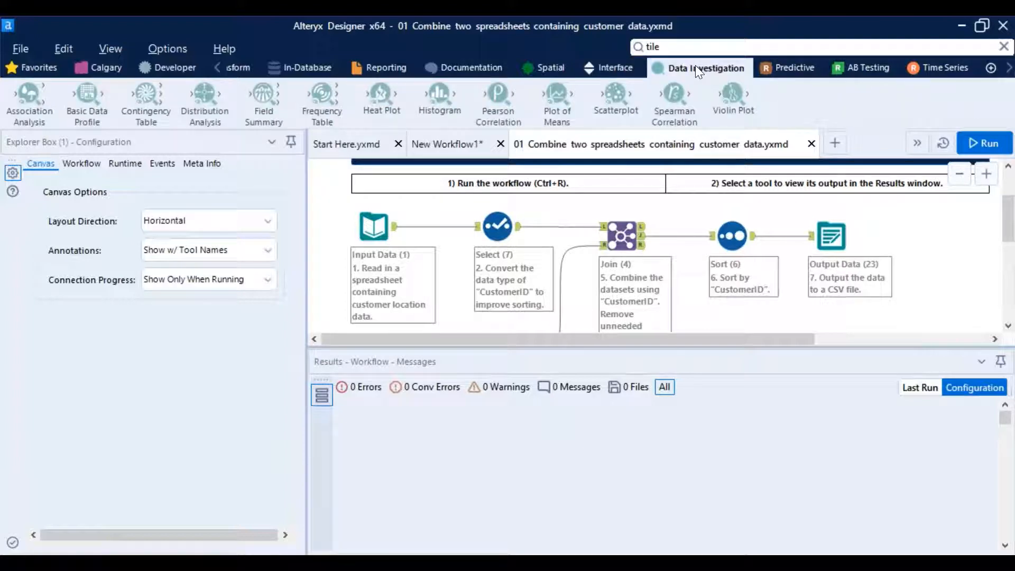
pyautogui.click(786, 68)
pyautogui.click(867, 68)
pyautogui.click(942, 69)
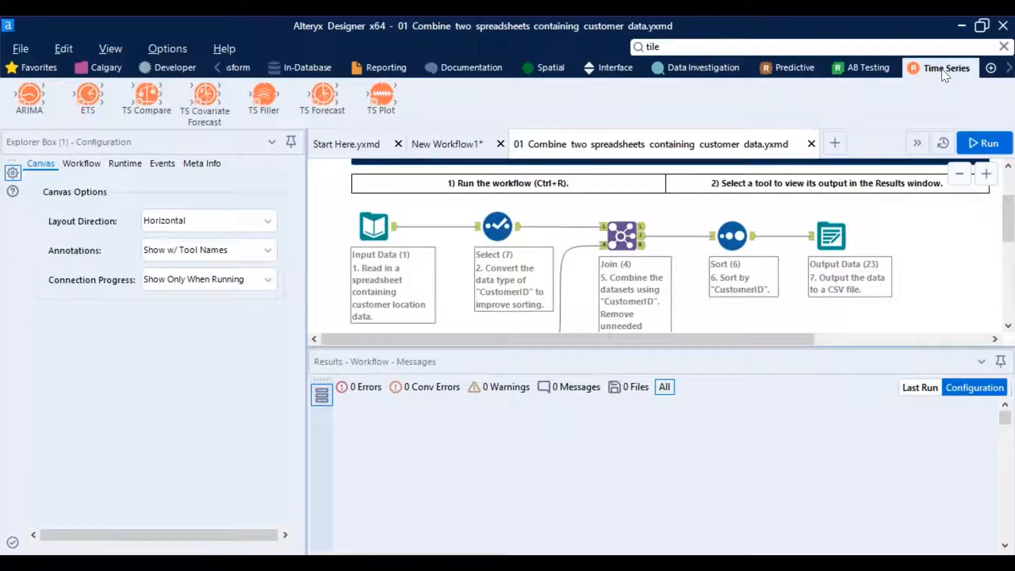
# - Look through the tools in the Predictive Grouping, Prescriptive, Connectors and Address categories
pyautogui.click(1011, 67)
pyautogui.click(1010, 68)
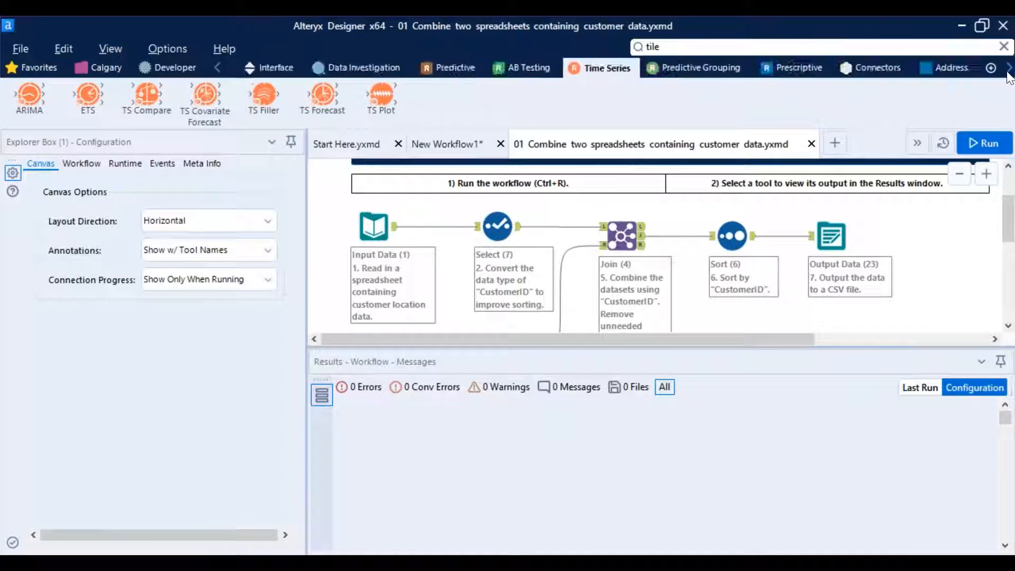
pyautogui.click(717, 68)
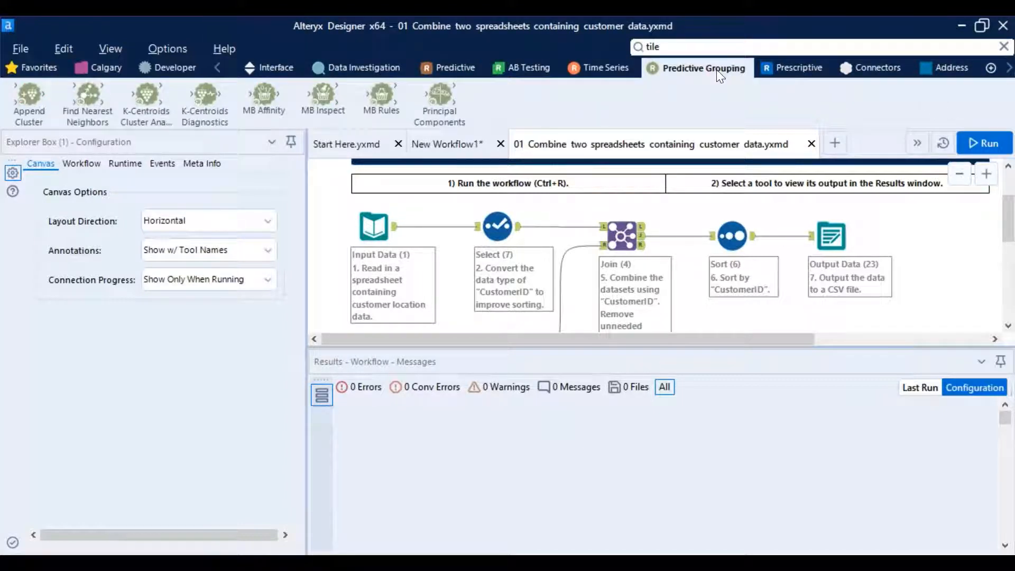
pyautogui.click(796, 68)
pyautogui.click(873, 67)
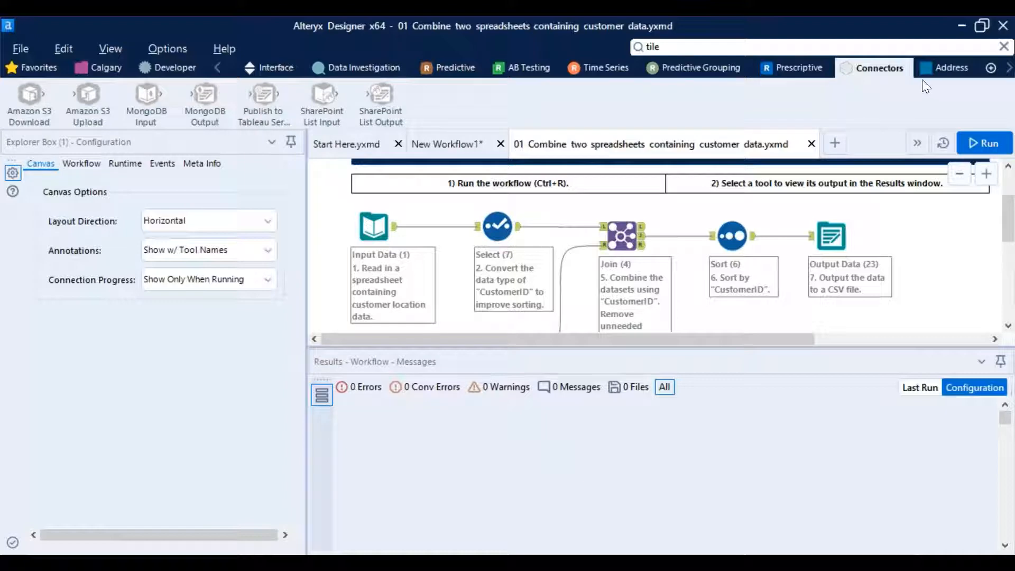
pyautogui.click(938, 65)
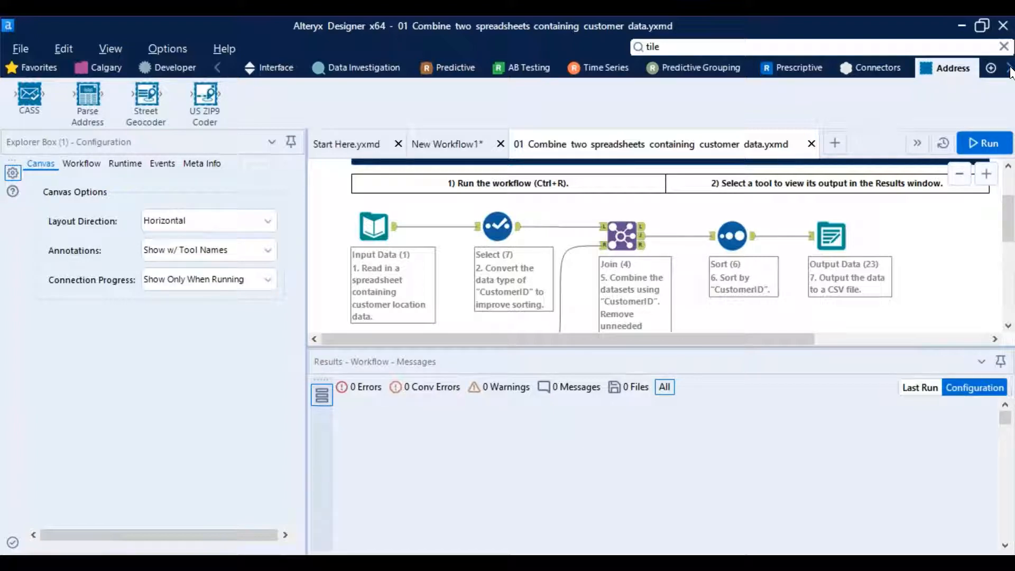
# - Examine the tools in the Demographic Analysis, Behavior Analysis, Laboratory, SDK Examples and Connect categories
pyautogui.click(1010, 72)
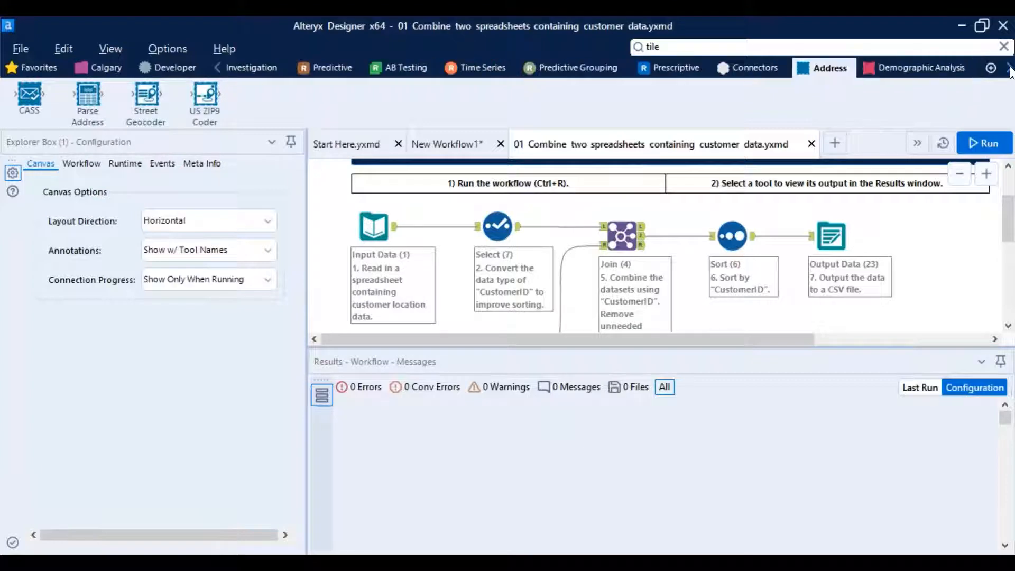
pyautogui.click(1010, 73)
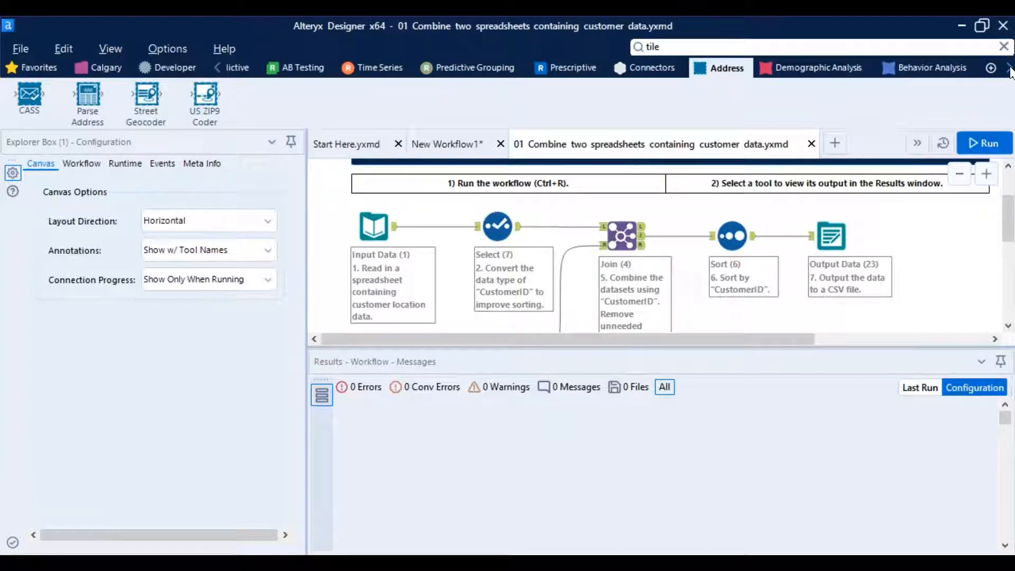
pyautogui.click(807, 77)
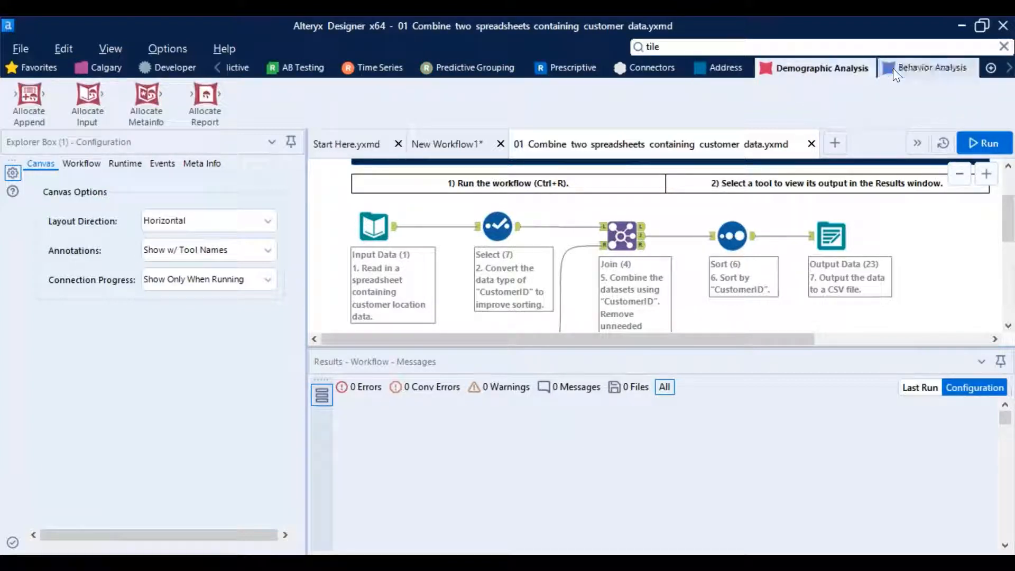
pyautogui.click(913, 67)
pyautogui.click(1011, 73)
pyautogui.click(1010, 72)
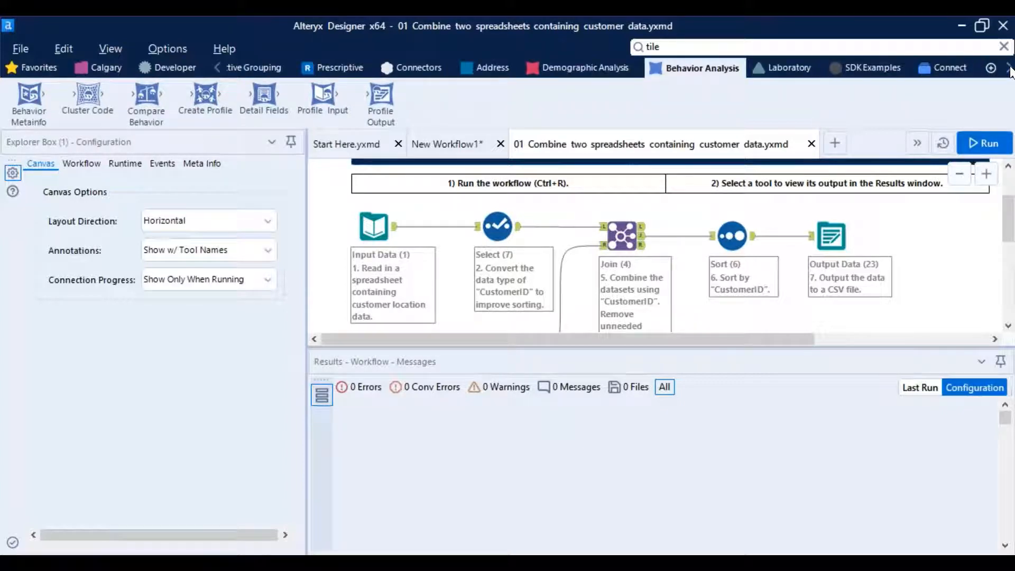
pyautogui.click(794, 63)
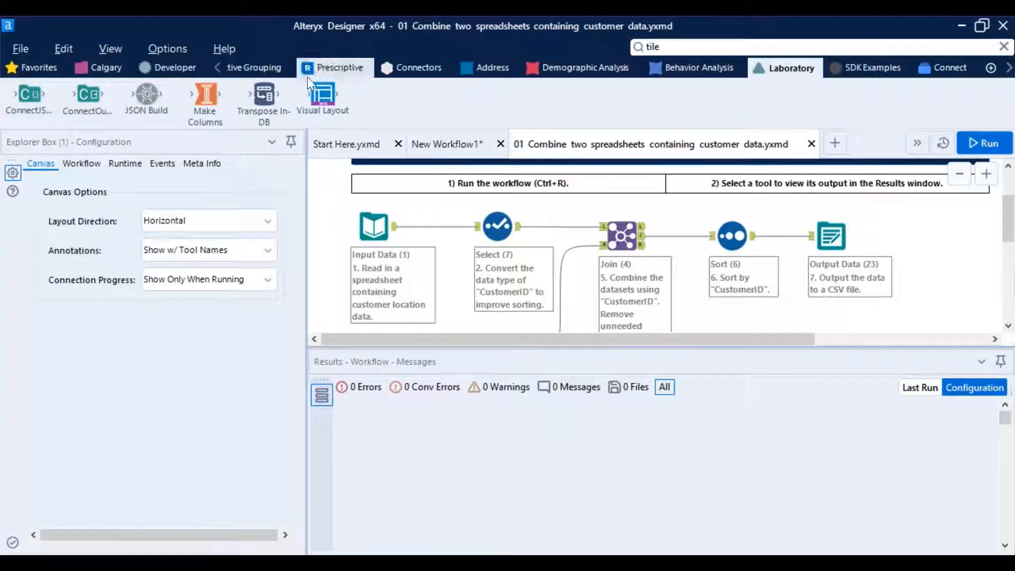
pyautogui.click(866, 68)
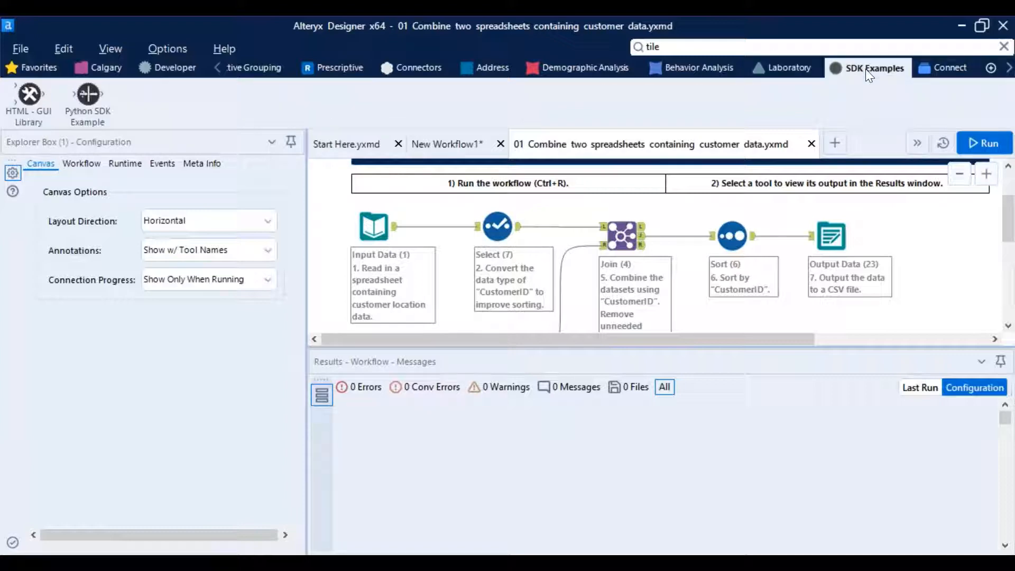
pyautogui.click(947, 67)
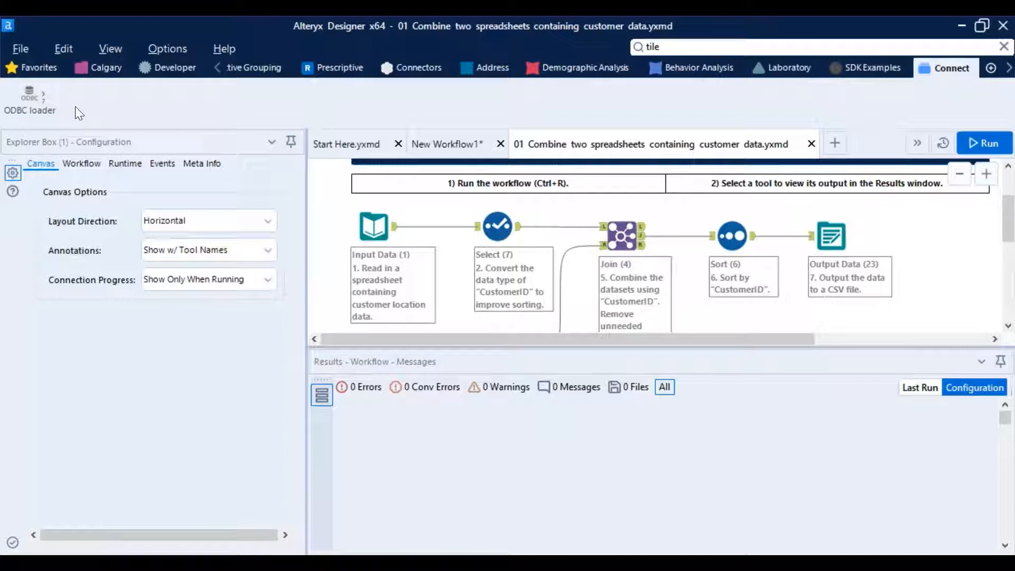
pyautogui.click(164, 43)
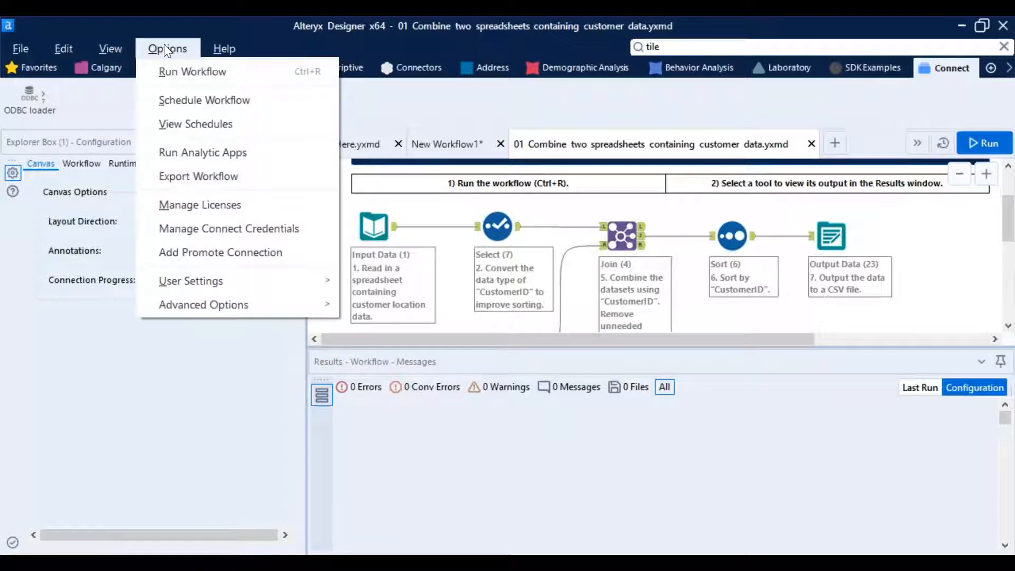
pyautogui.click(169, 45)
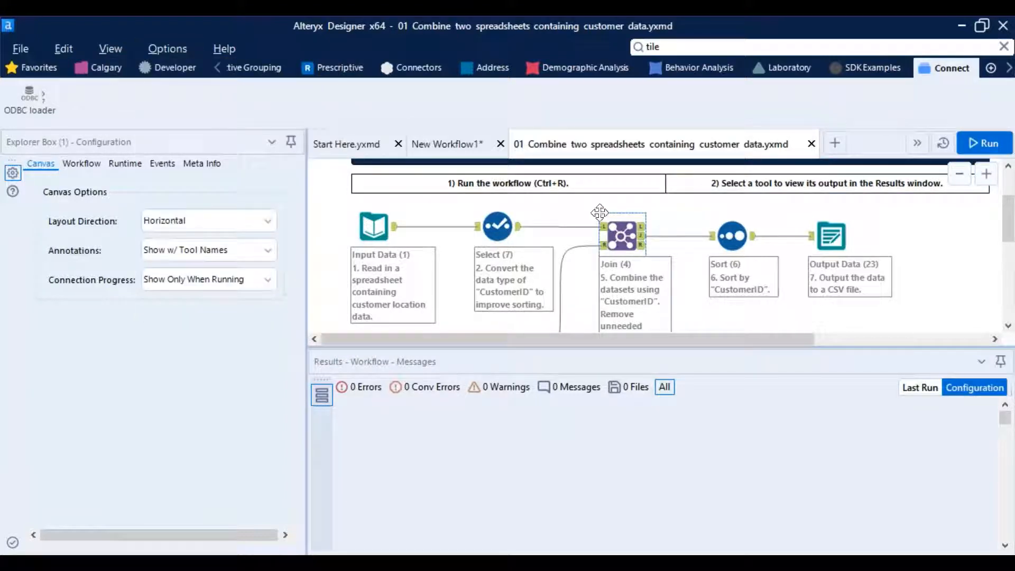
# - Return to New Workflow1 and place an Input Data tool from the In/Out category below and beyond the Generate Rows tool
pyautogui.click(437, 146)
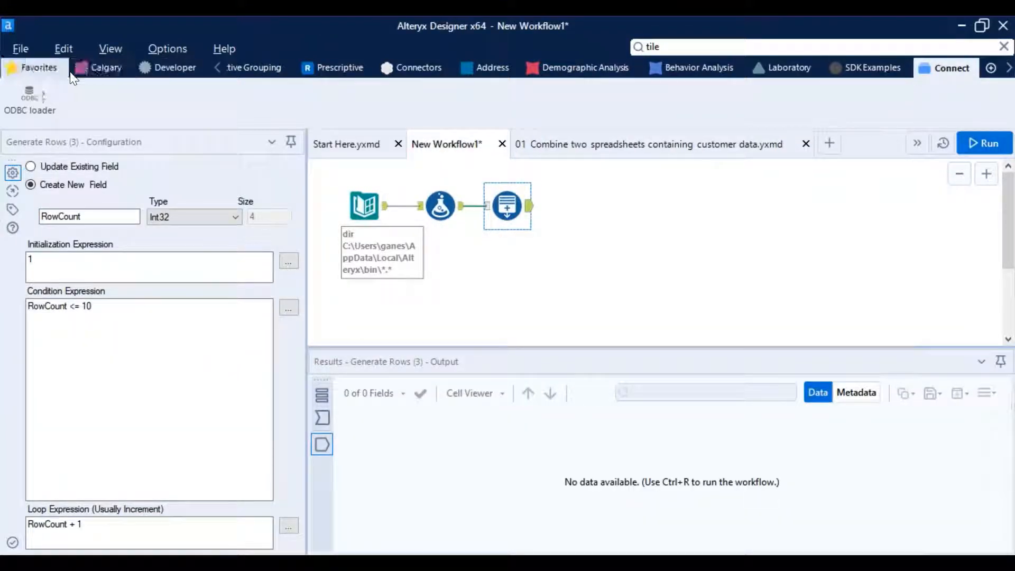
pyautogui.click(217, 69)
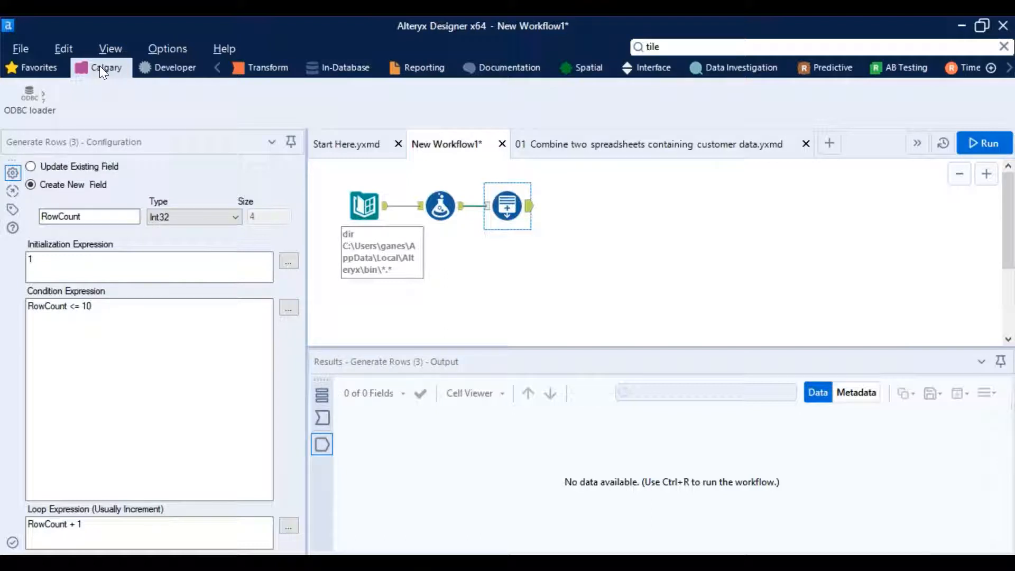
pyautogui.click(219, 67)
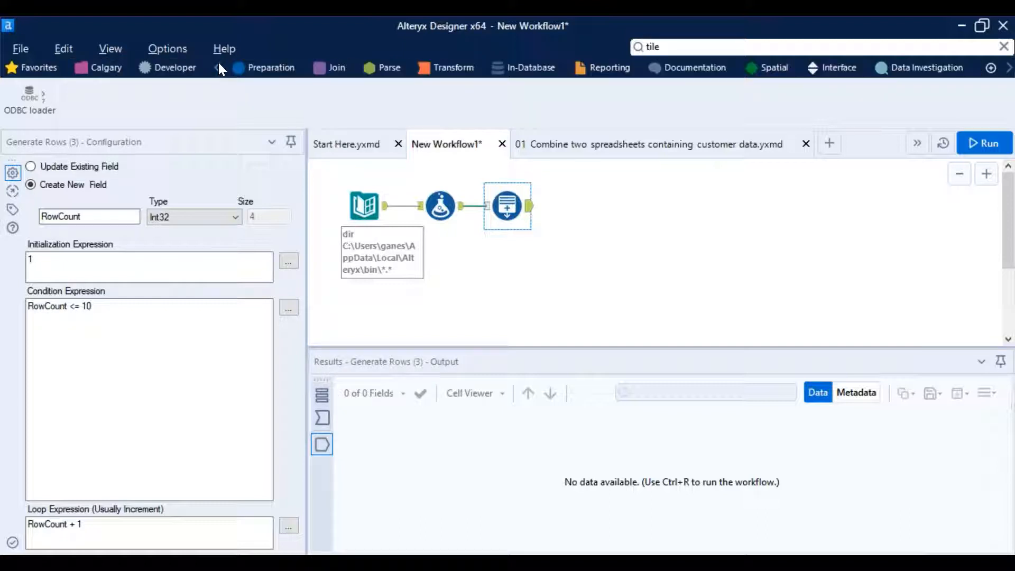
pyautogui.click(219, 67)
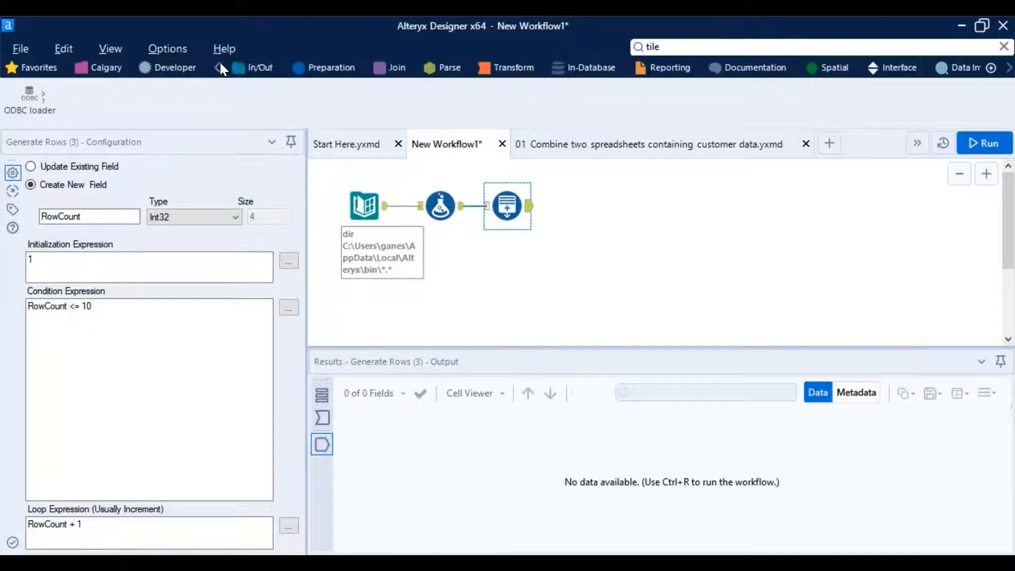
pyautogui.click(315, 67)
pyautogui.click(256, 68)
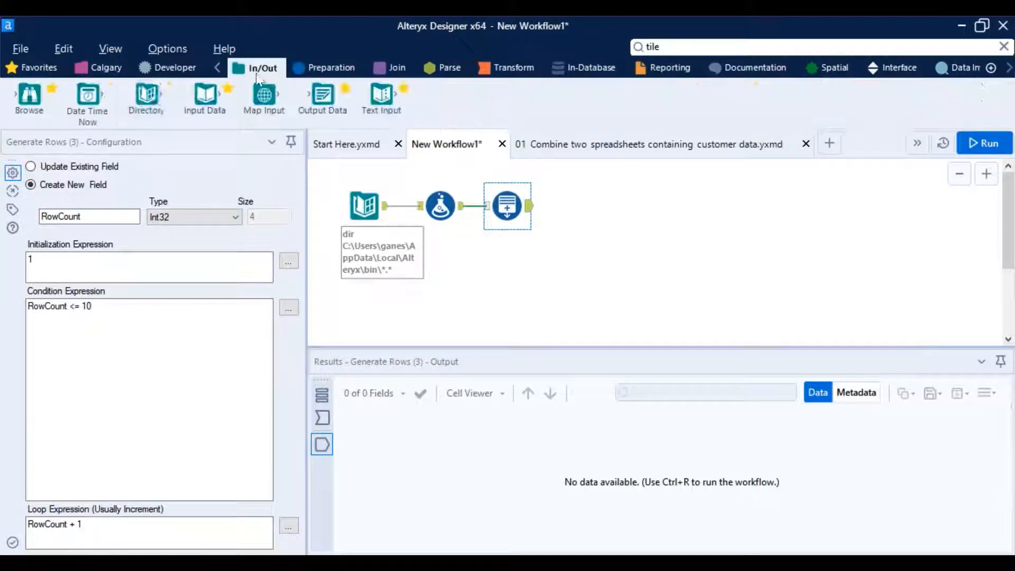
pyautogui.moveTo(205, 96); pyautogui.dragTo(612, 282)
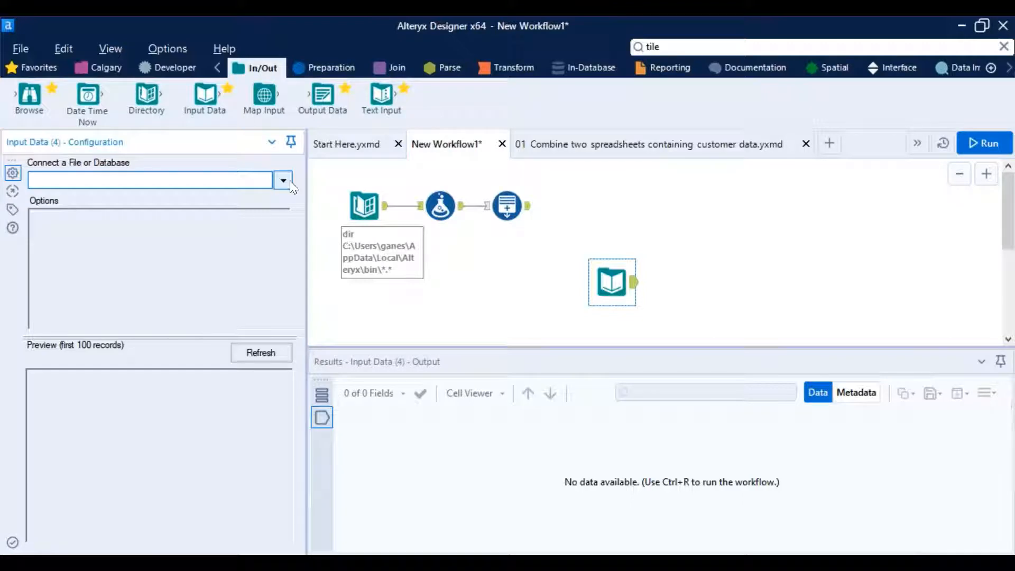
# - Review the recent, file, data source and gallery connection options for the Input Data tool, then close them without connecting anything
pyautogui.click(283, 180)
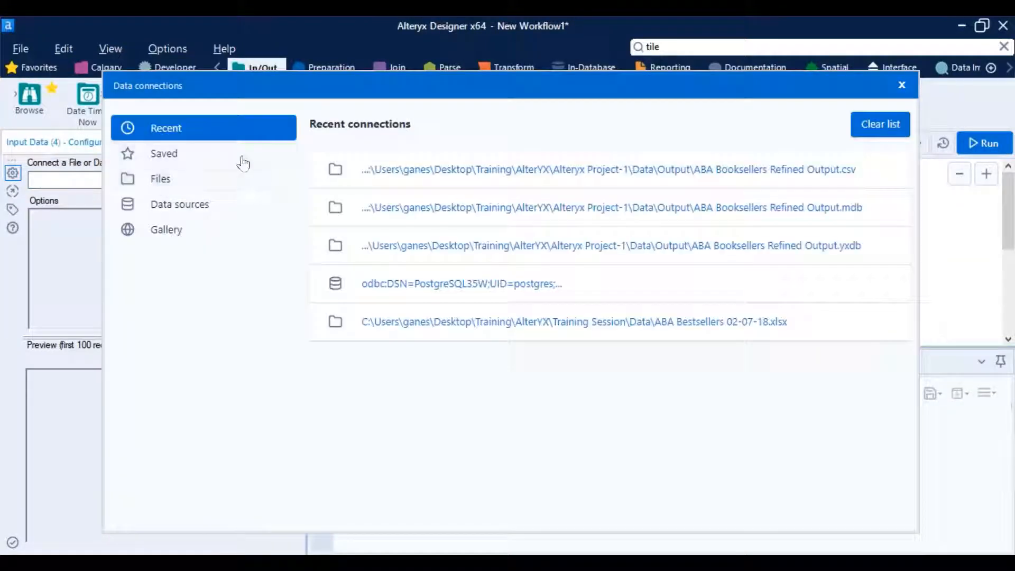
pyautogui.click(160, 182)
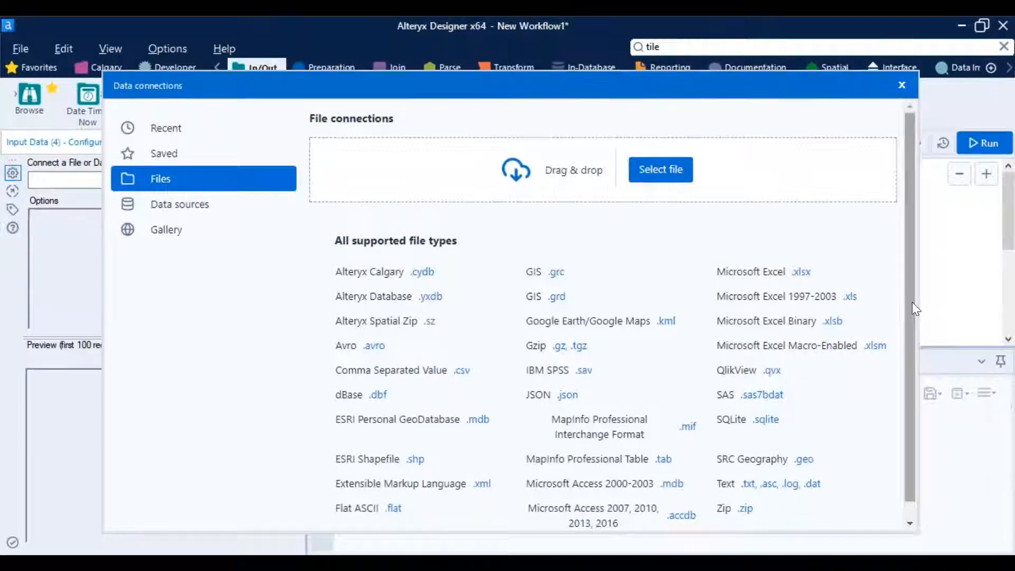
pyautogui.scroll(-1, 912, 302)
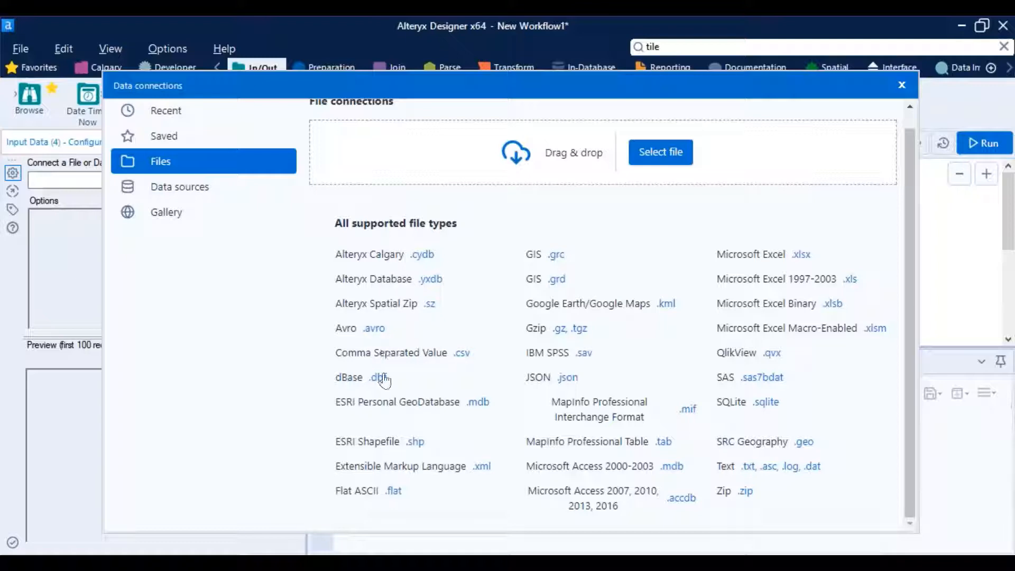
pyautogui.click(161, 186)
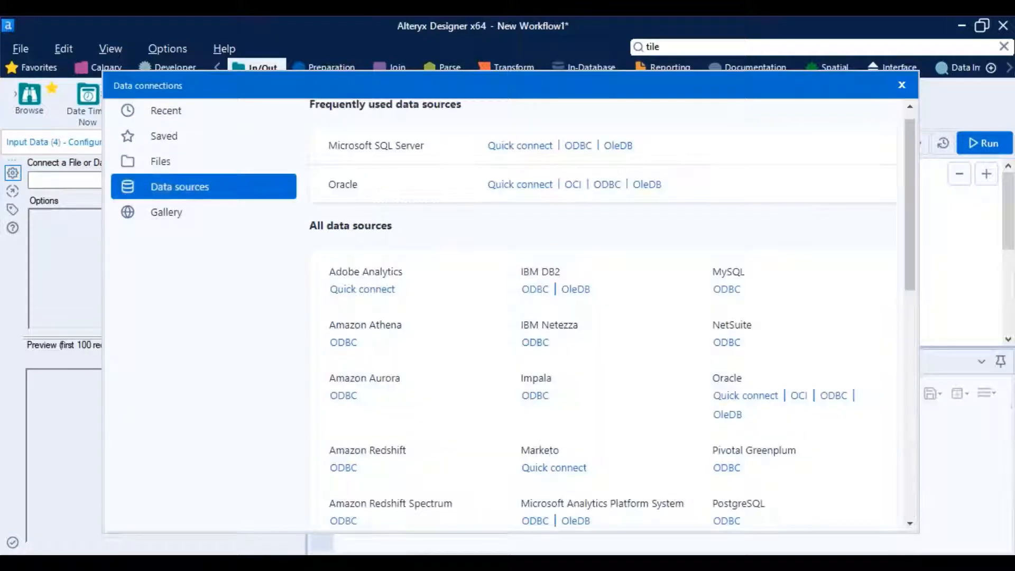
pyautogui.moveTo(909, 243)
pyautogui.mouseDown()
pyautogui.moveTo(912, 408)
pyautogui.moveTo(953, 535)
pyautogui.moveTo(915, 471)
pyautogui.moveTo(903, 242)
pyautogui.mouseUp()
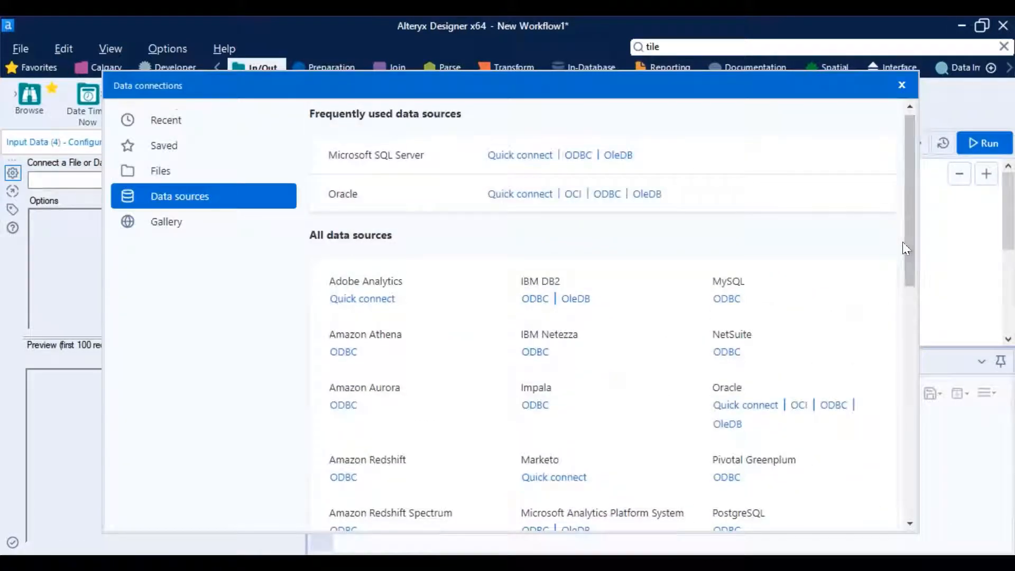
pyautogui.click(160, 226)
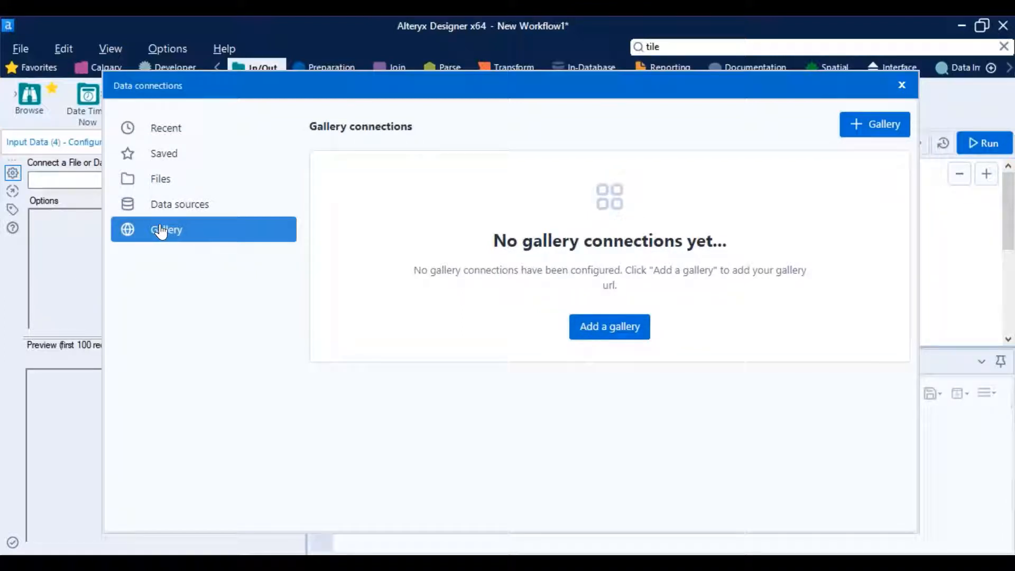
pyautogui.click(172, 188)
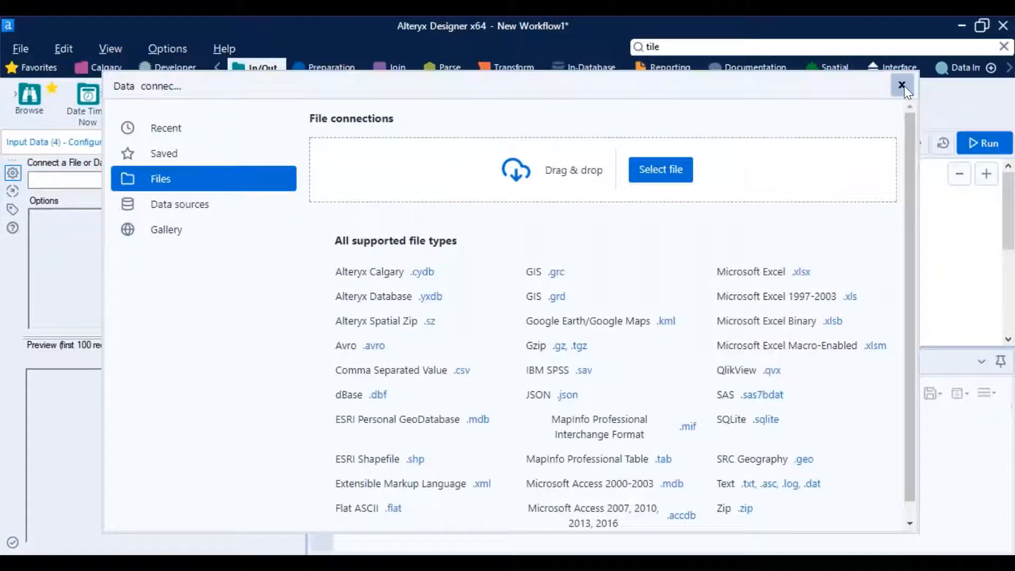
pyautogui.click(902, 85)
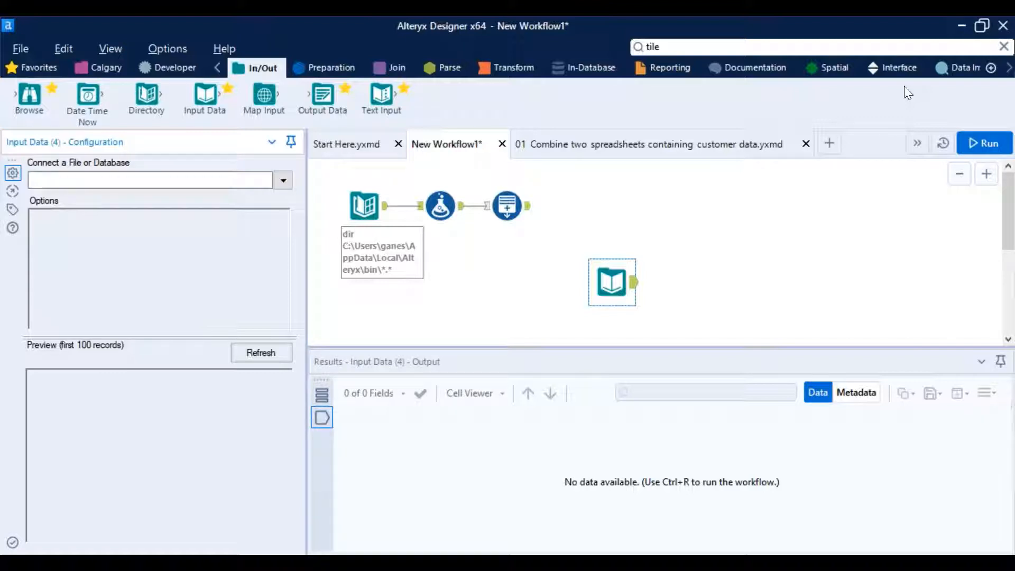
# - Look again through the tools in the Preparation, Join and Parse categories
pyautogui.click(321, 63)
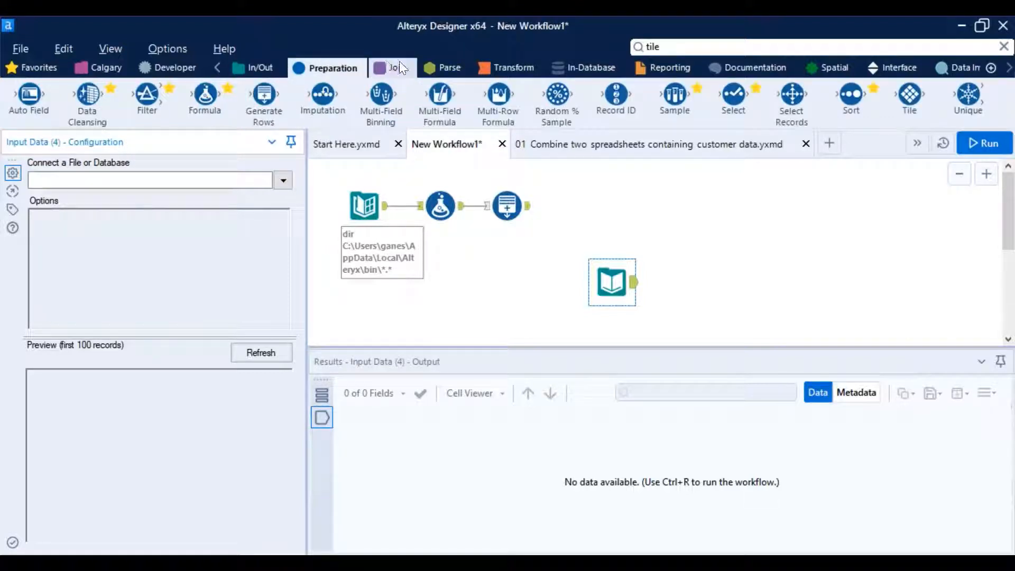
pyautogui.click(402, 63)
pyautogui.click(447, 67)
pyautogui.click(401, 68)
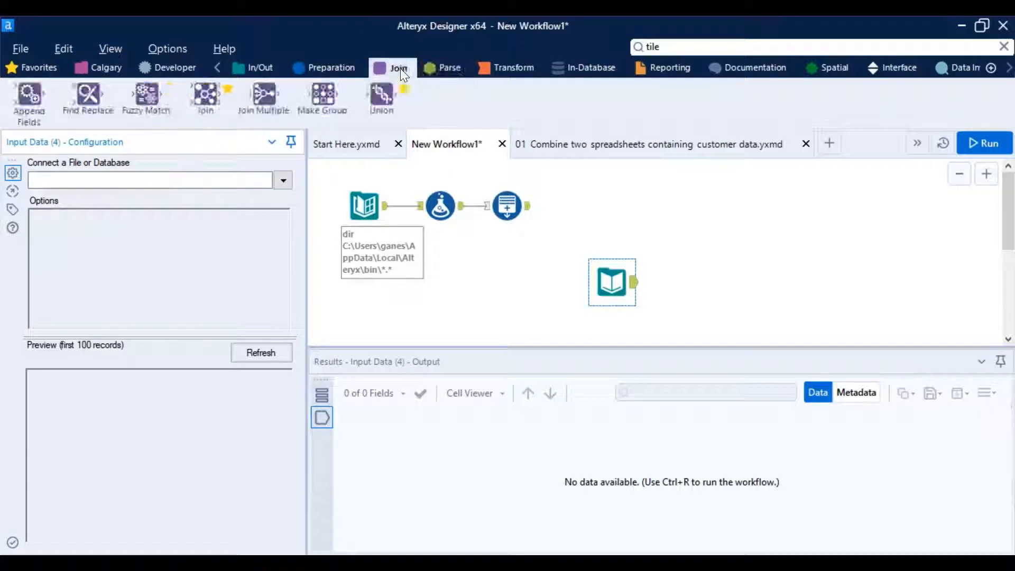